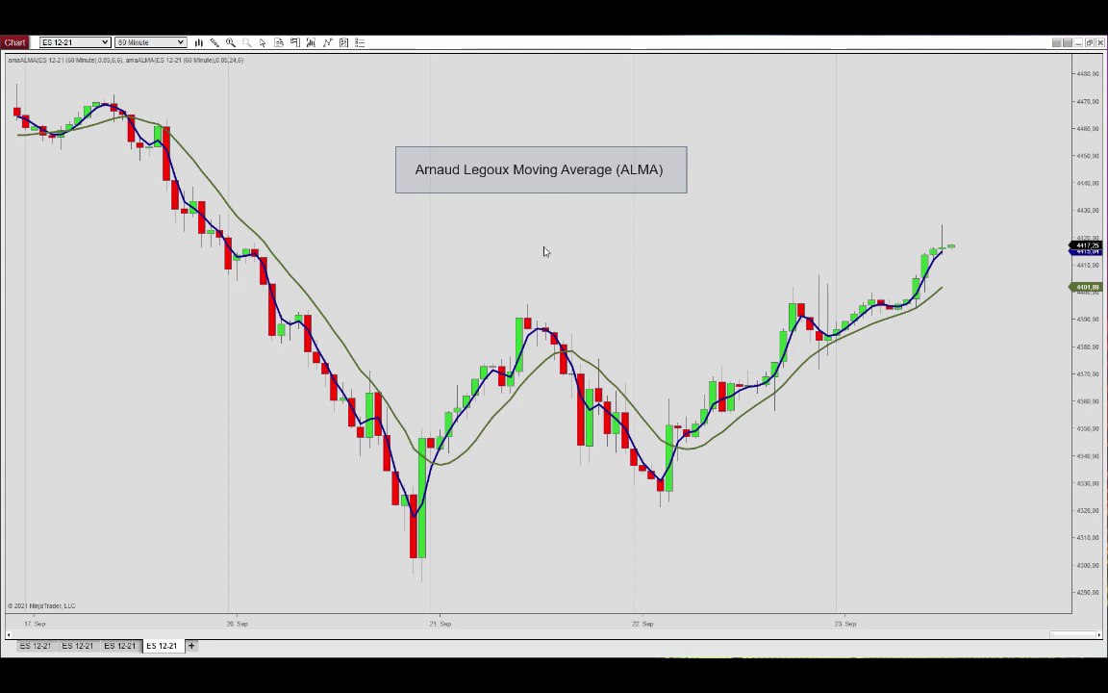
click(350, 357)
double_click(350, 357)
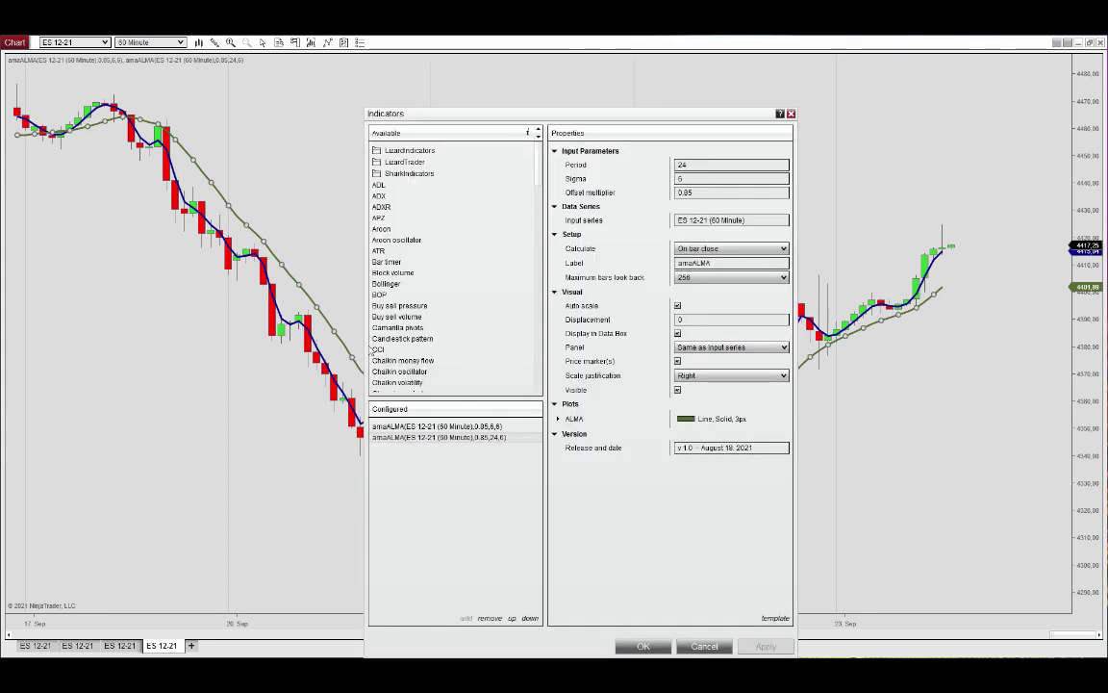
click(691, 164)
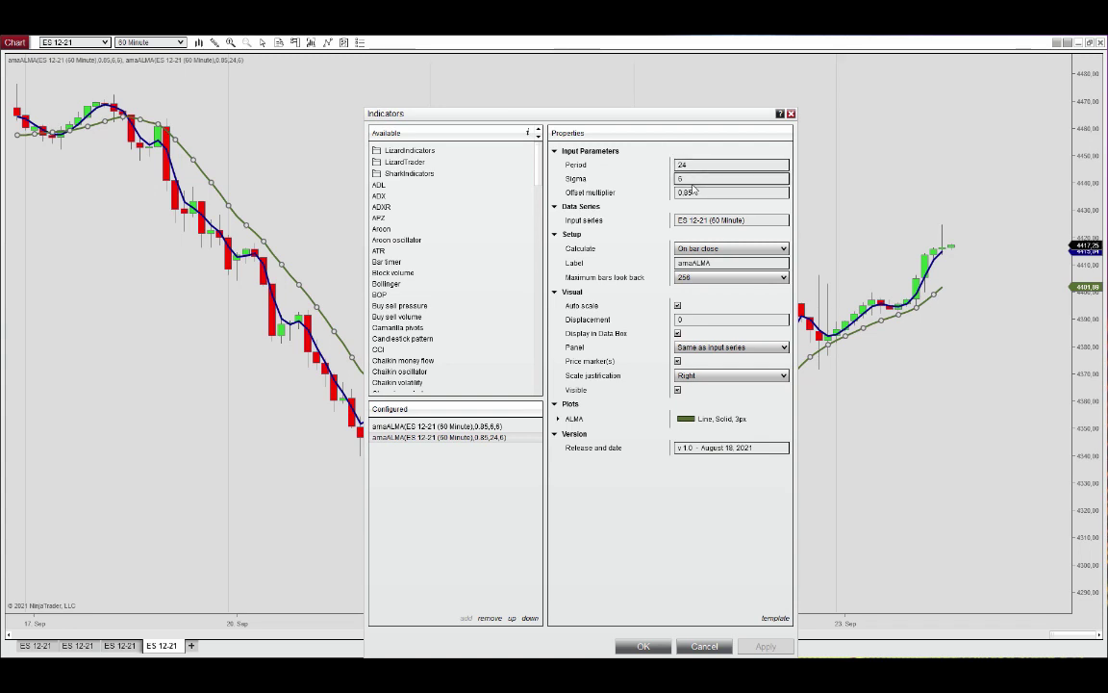
click(682, 179)
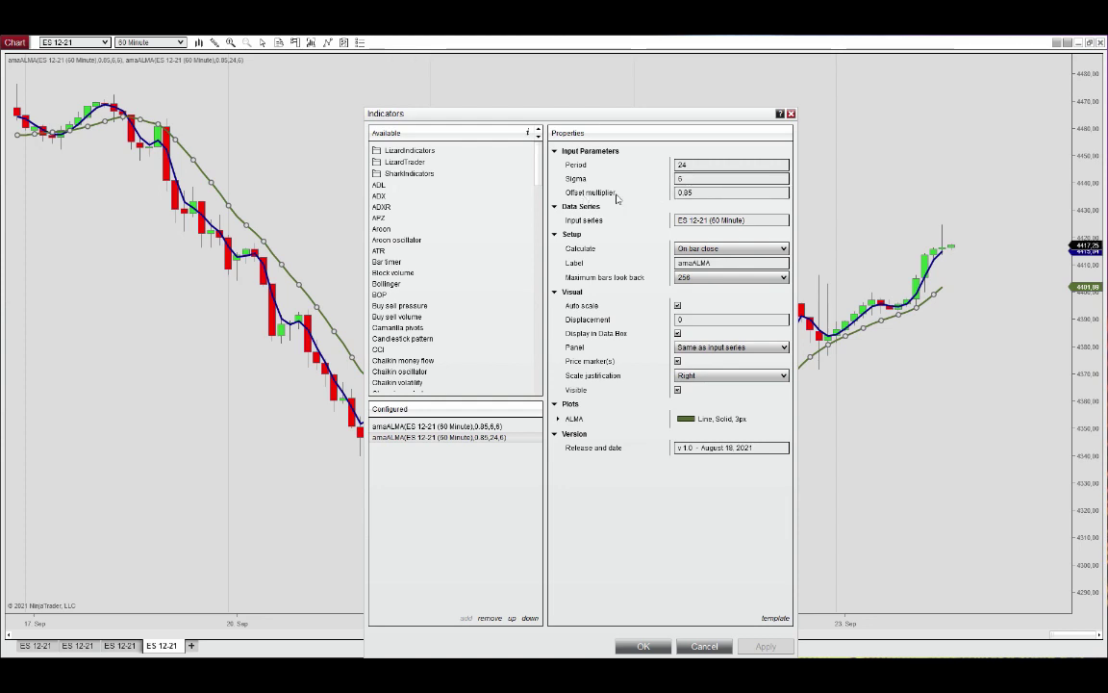
click(689, 193)
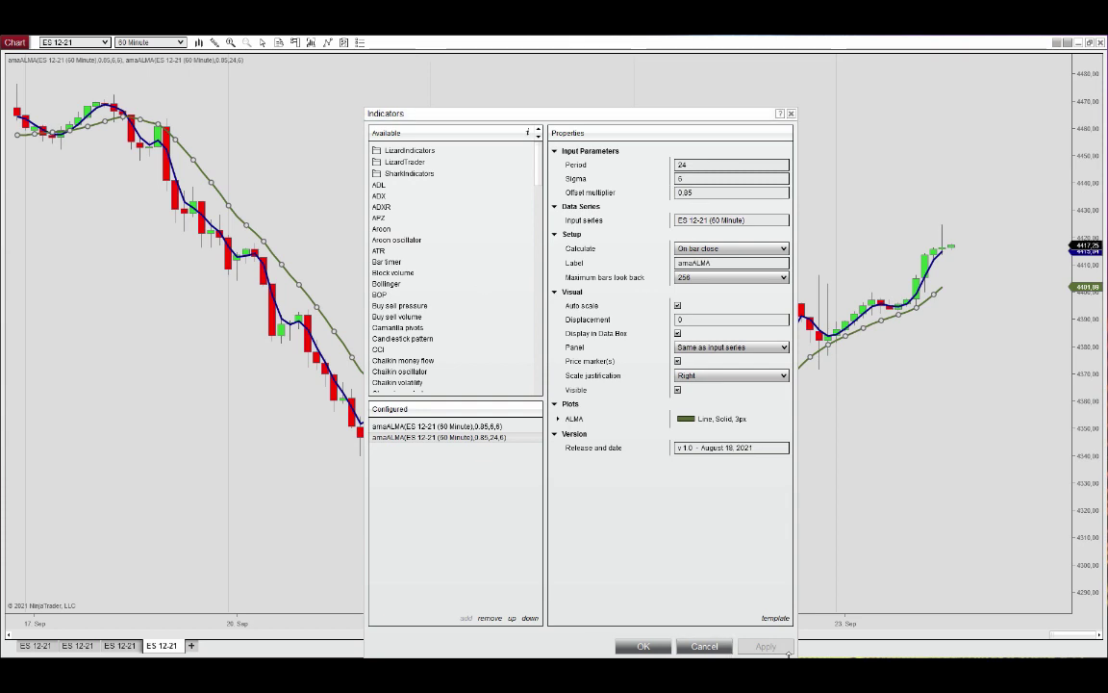
click(704, 646)
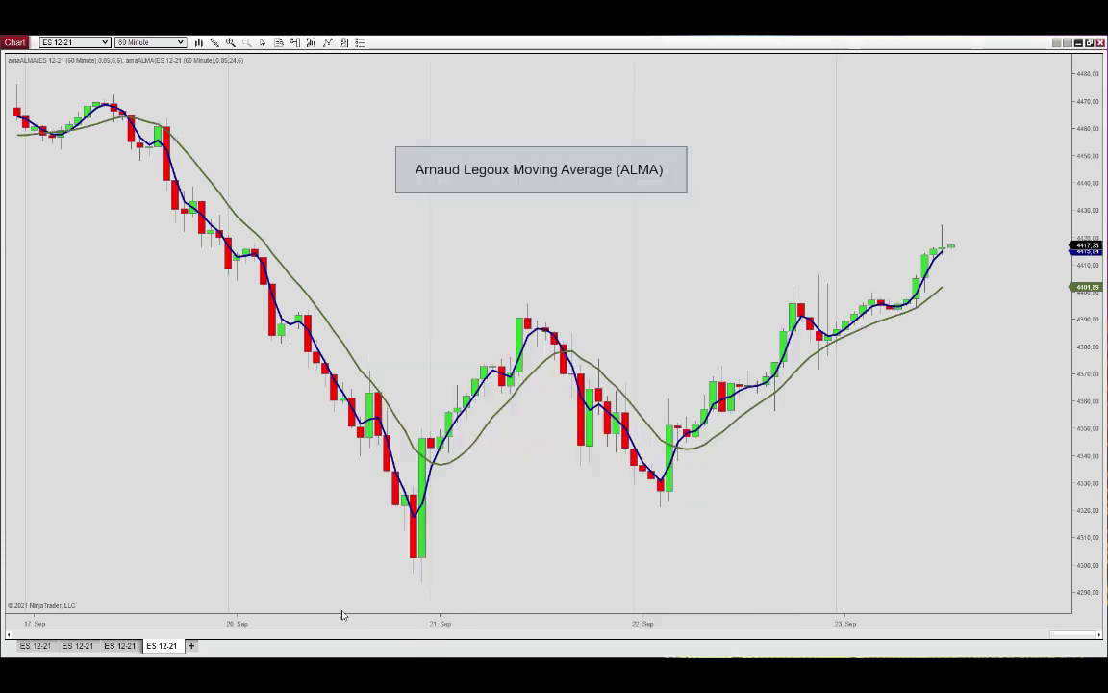
On the TMA chart, add the amaALMA indicator from LizardIndicators.
click(121, 647)
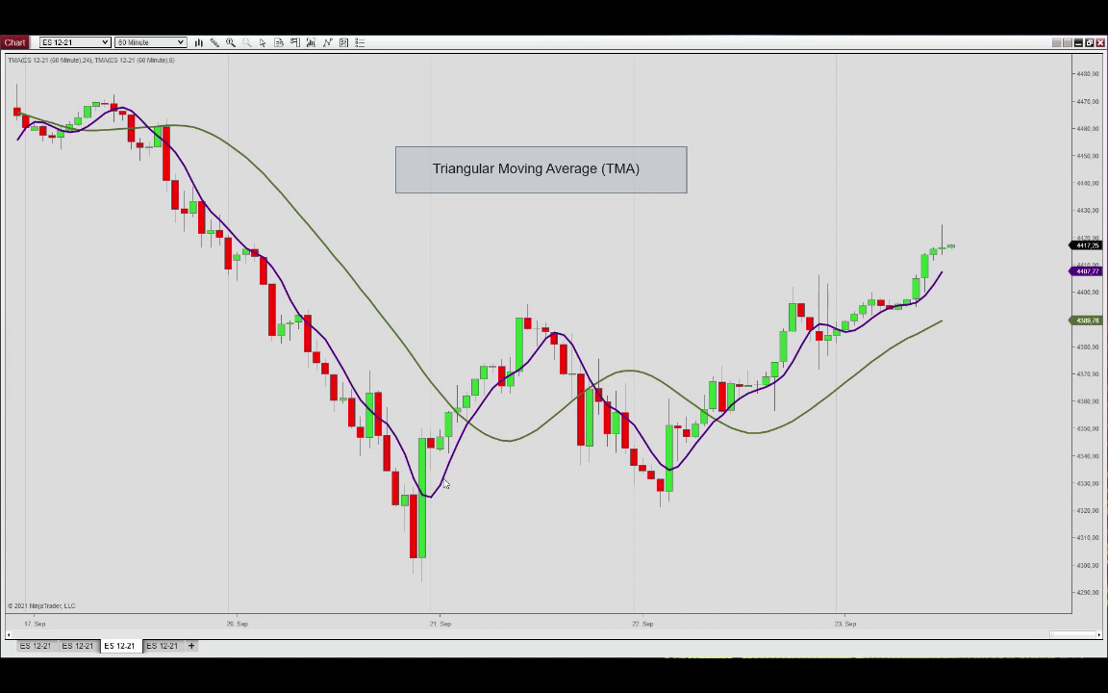
key(ctrl+i)
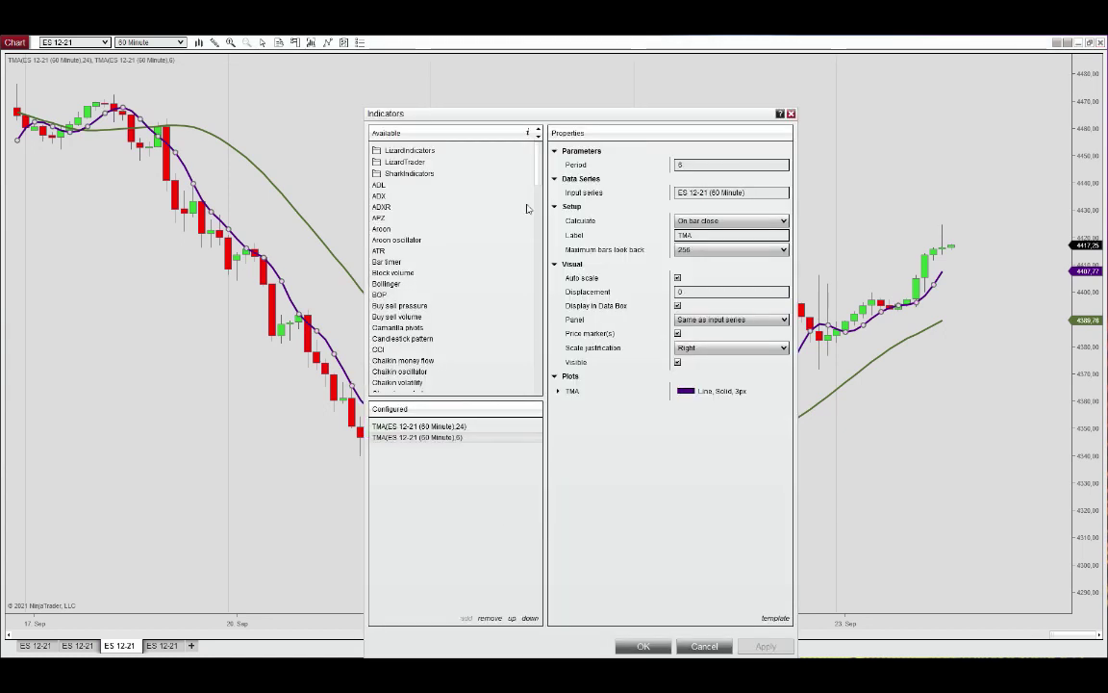
click(421, 152)
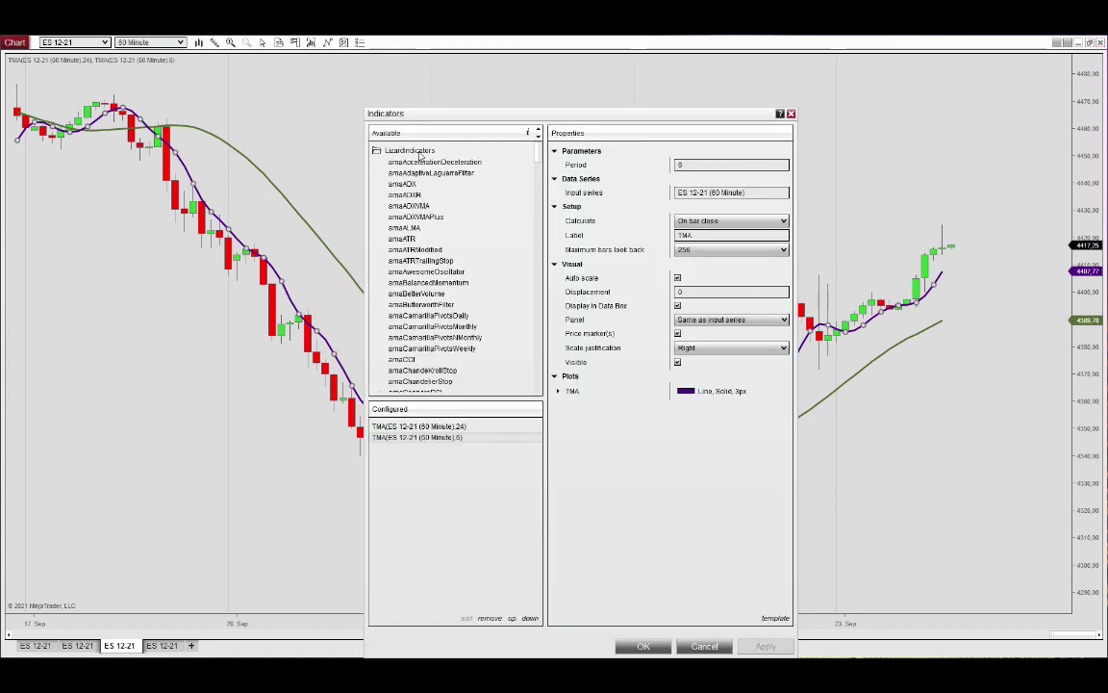
double_click(404, 228)
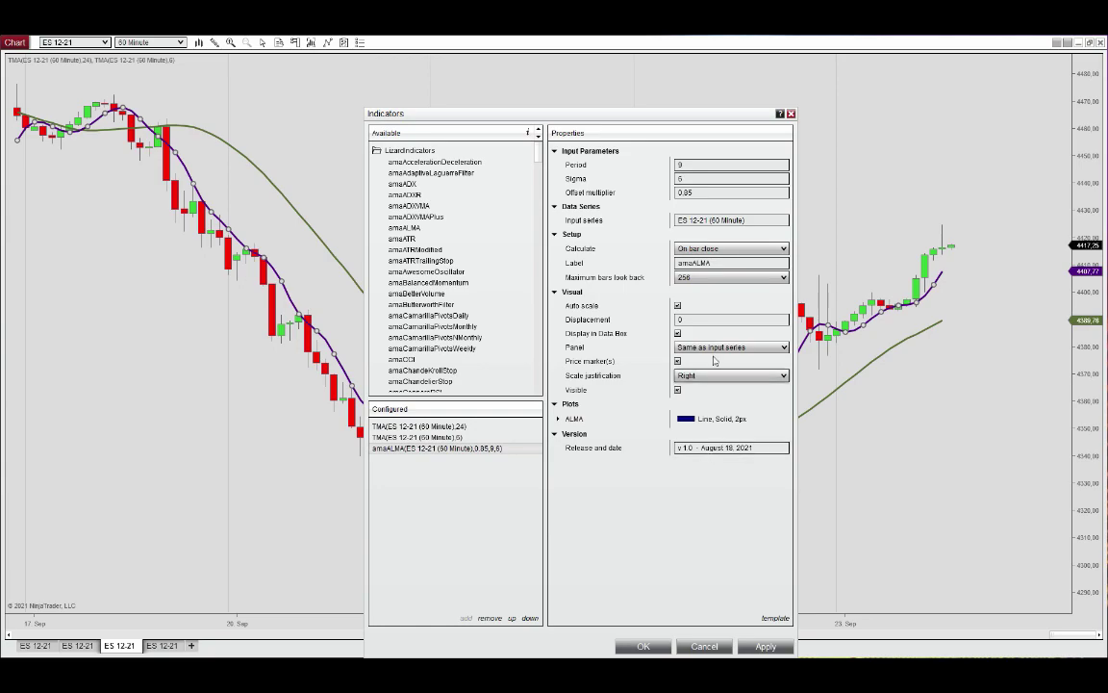
Set the amaALMA period to 6, sigma to 4 and offset multiplier to 0.5.
double_click(699, 164)
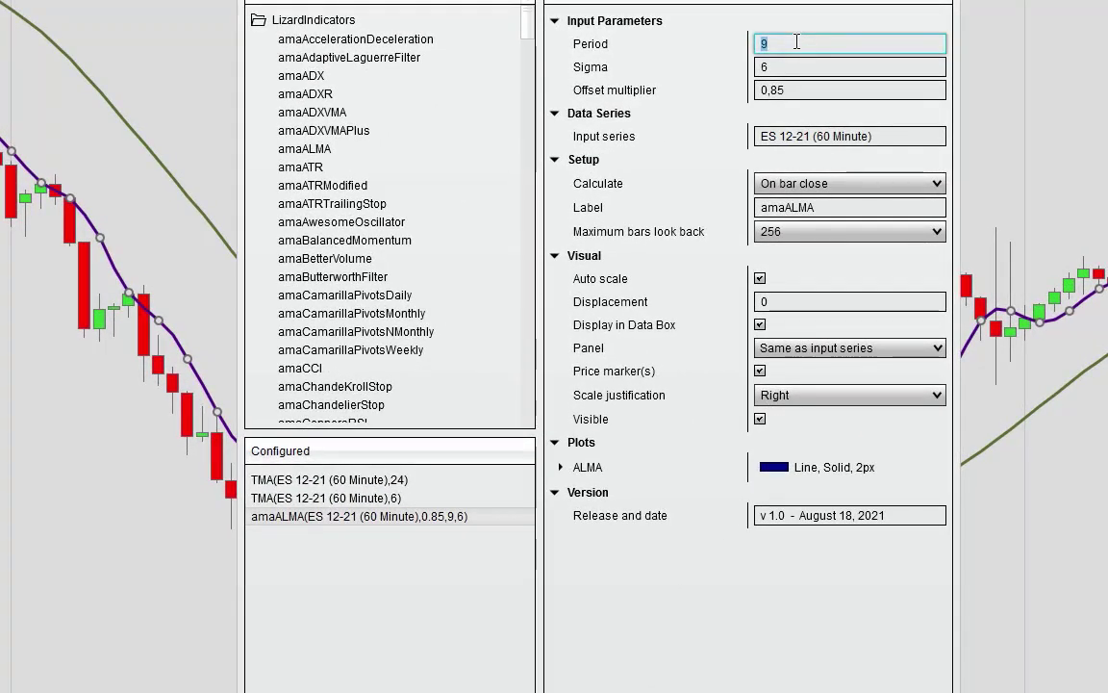
text(6)
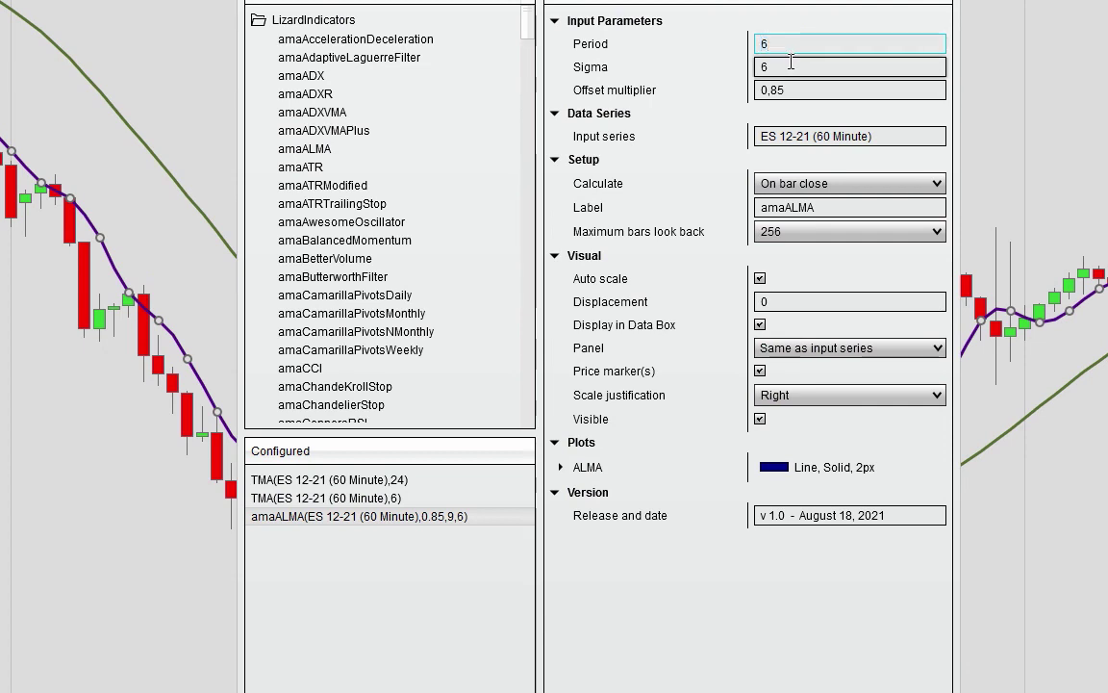
double_click(786, 66)
text(4)
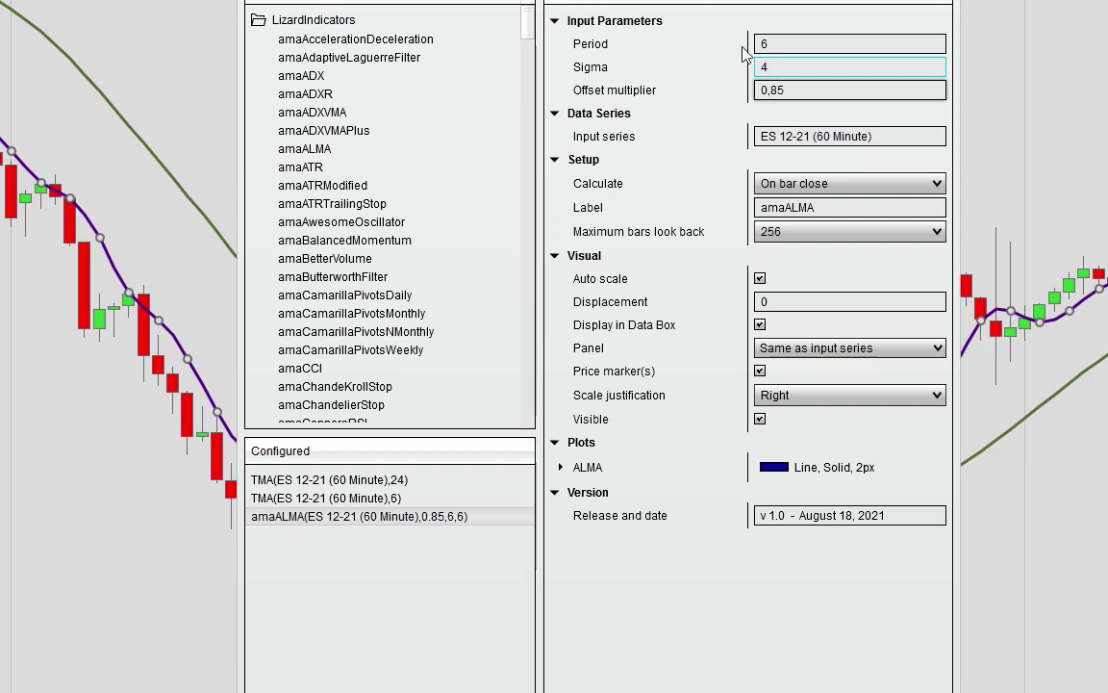
drag(731, 2, 676, 0)
key(Tab)
key(BackSpace)
key(BackSpace)
text(5)
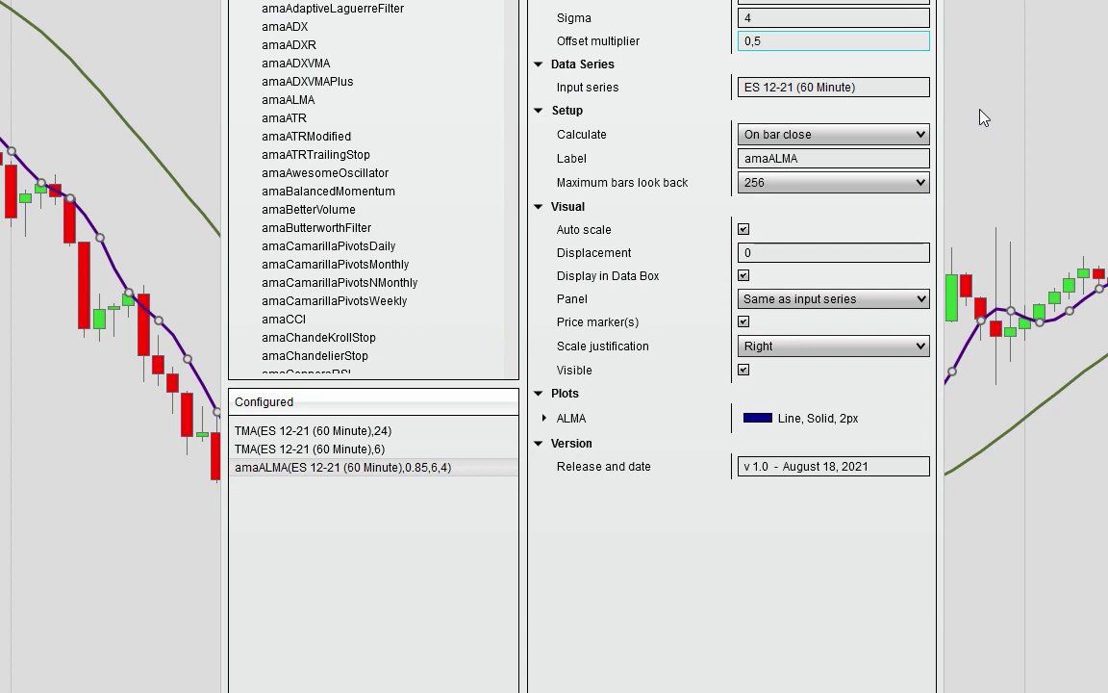
Make the ALMA plot a gold line of width 3 and apply the settings.
click(546, 418)
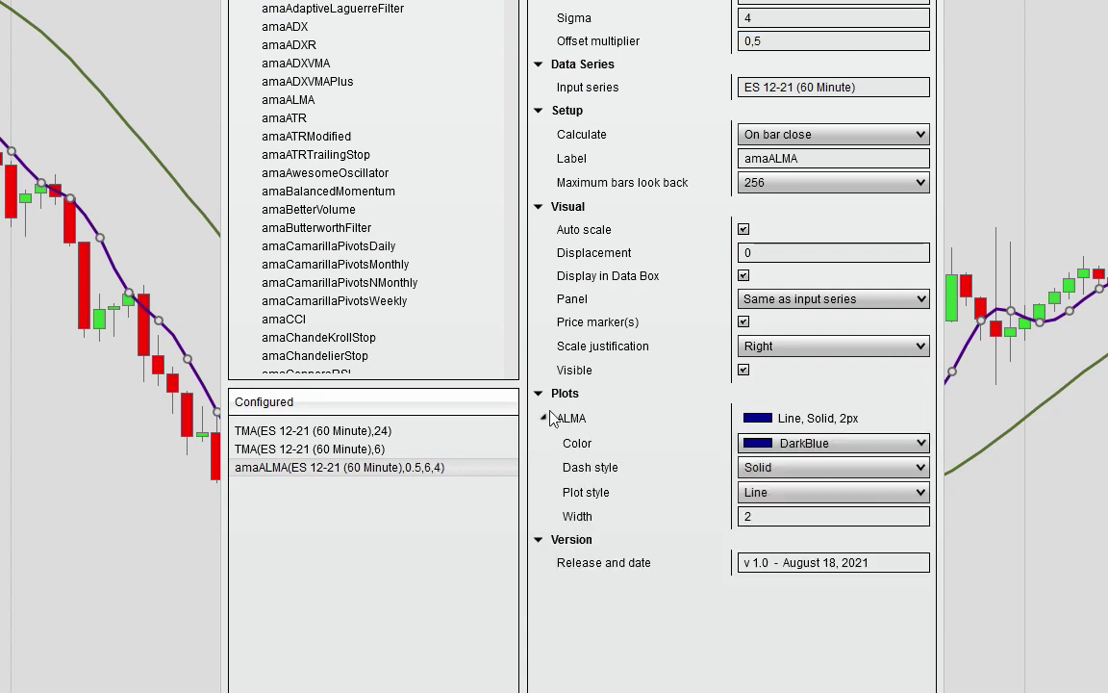
click(920, 444)
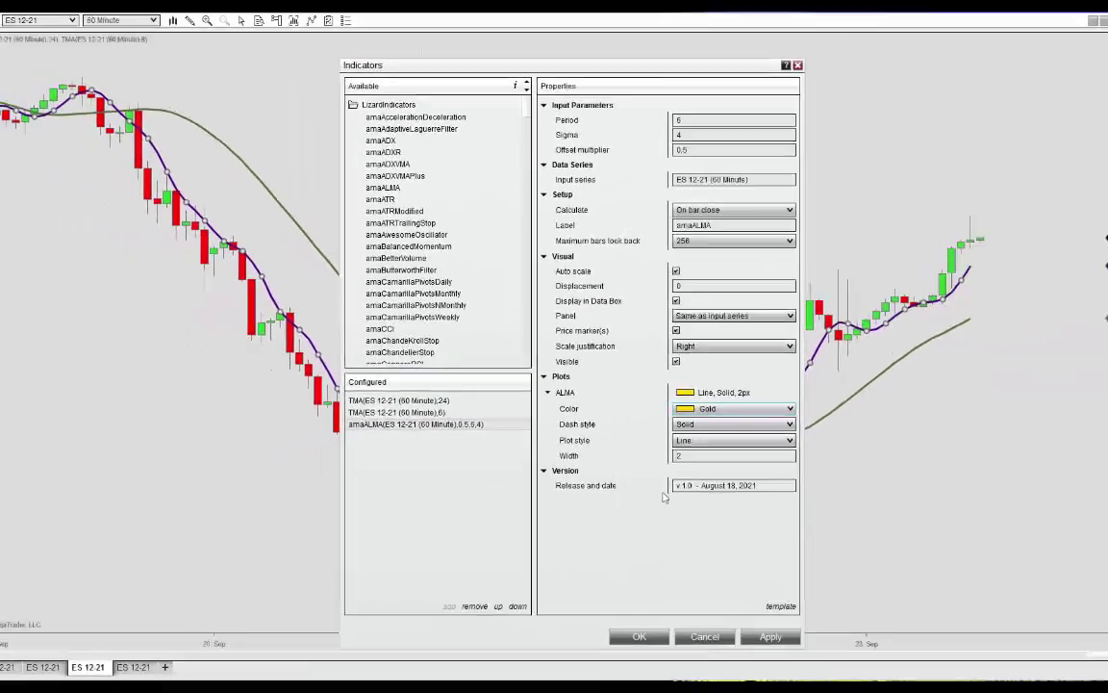
double_click(694, 458)
text(3)
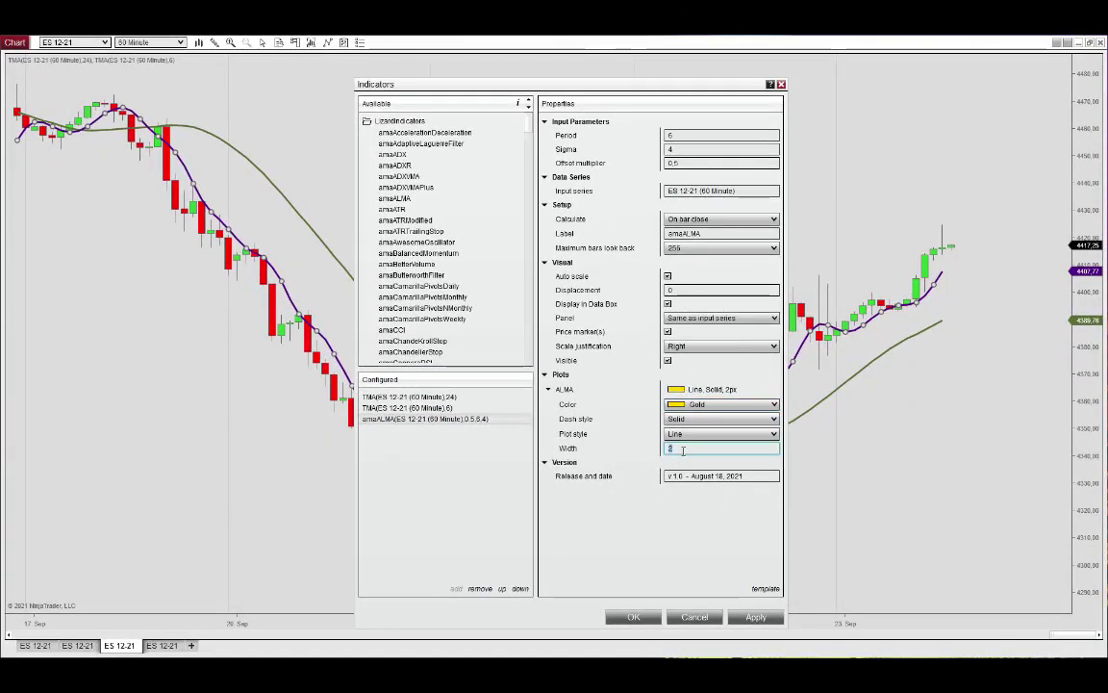
click(634, 617)
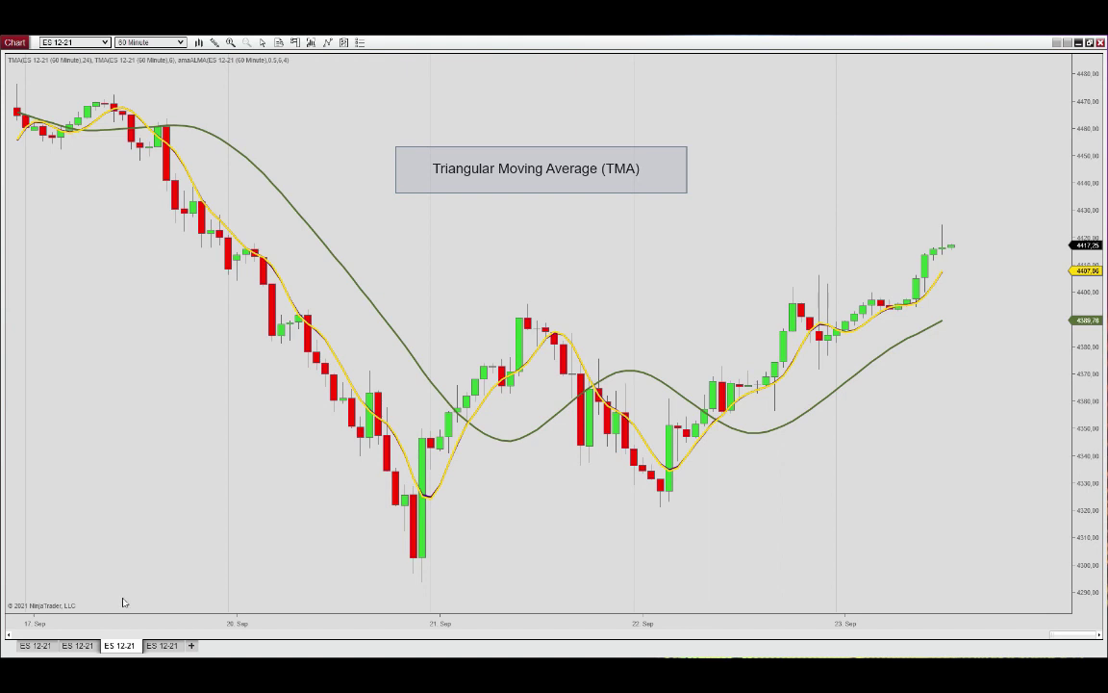
On the WMA chart, add the amaALMA indicator from LizardIndicators.
click(87, 646)
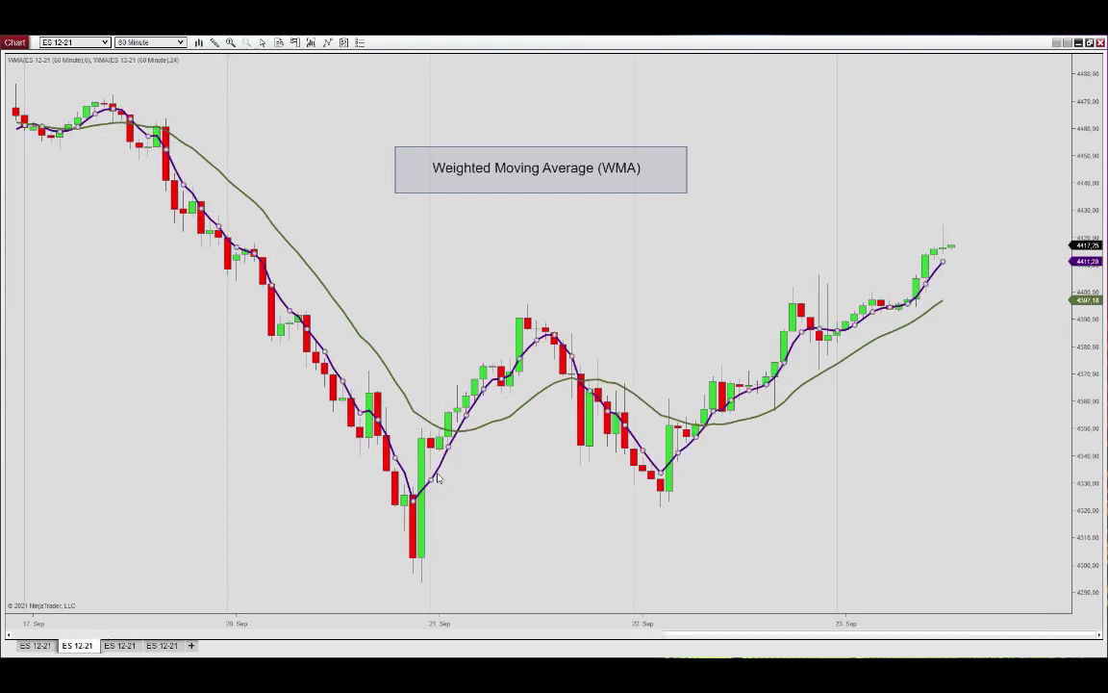
key(ctrl+i)
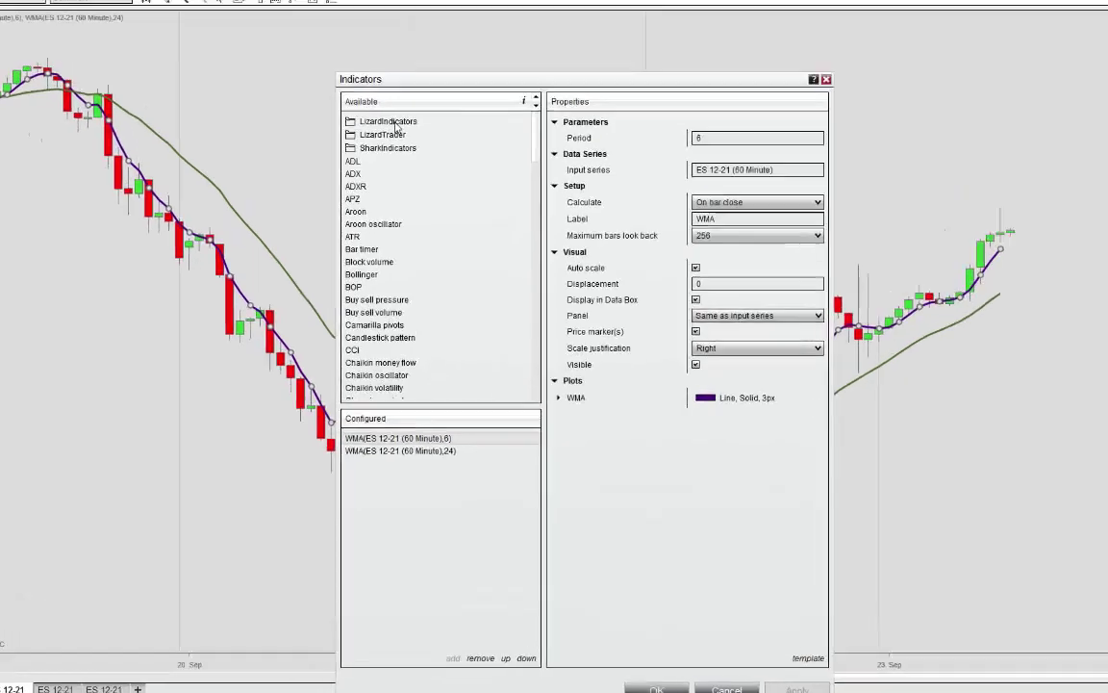
double_click(414, 153)
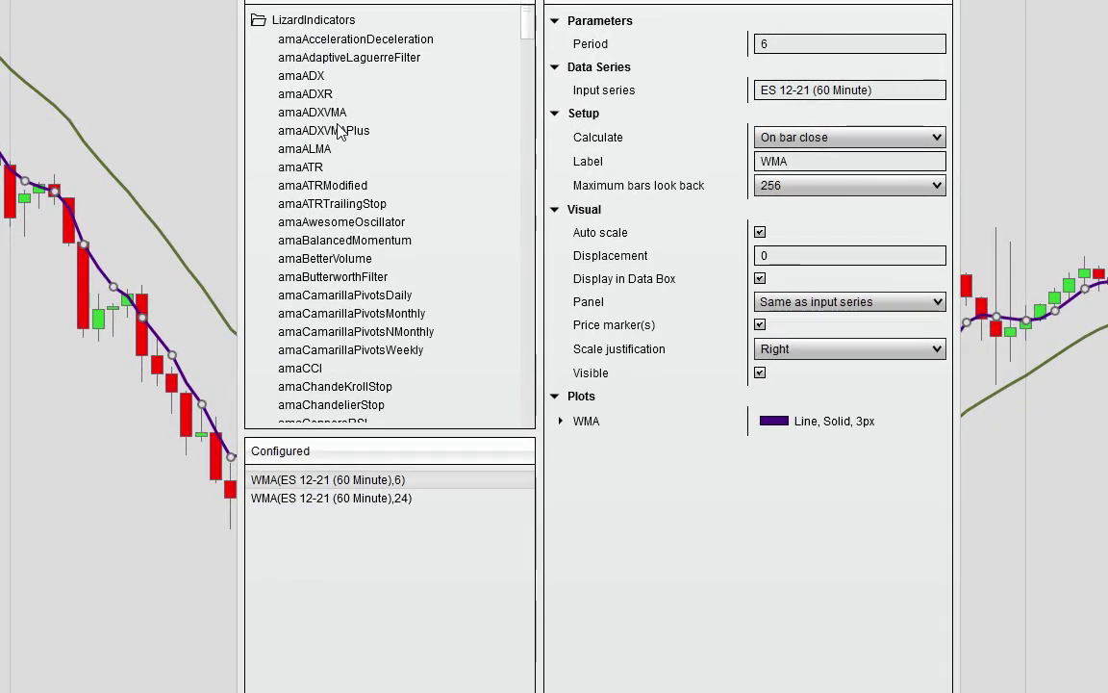
double_click(332, 148)
Set the amaALMA period to 6, sigma to 2 and offset multiplier to 1.
double_click(784, 42)
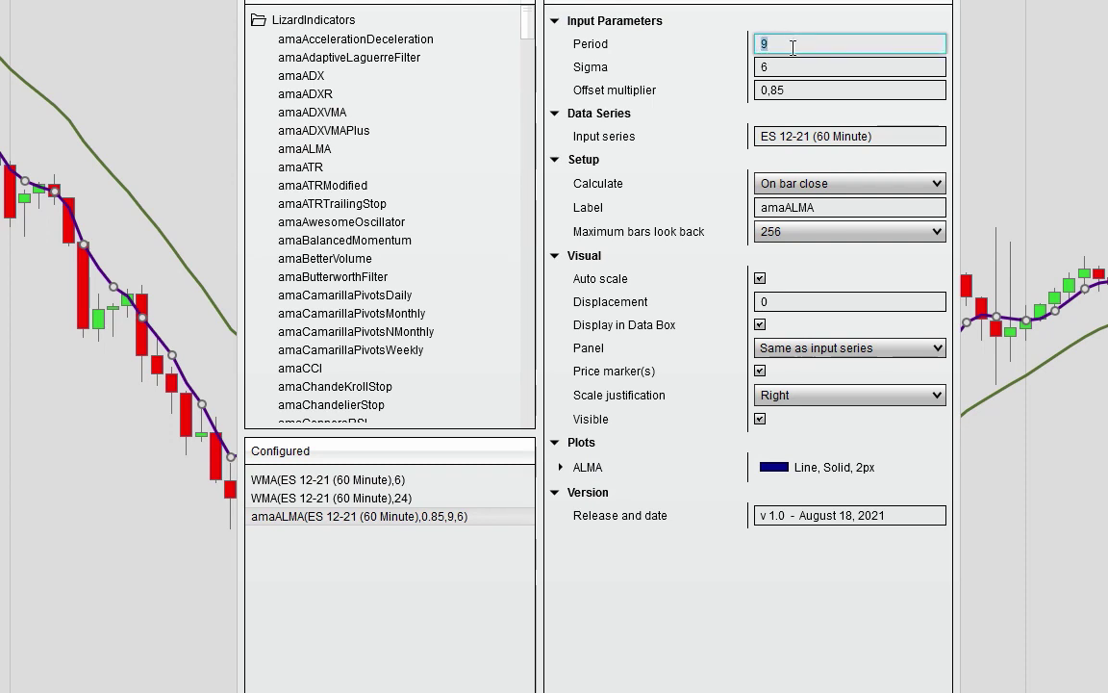
text(6)
double_click(787, 69)
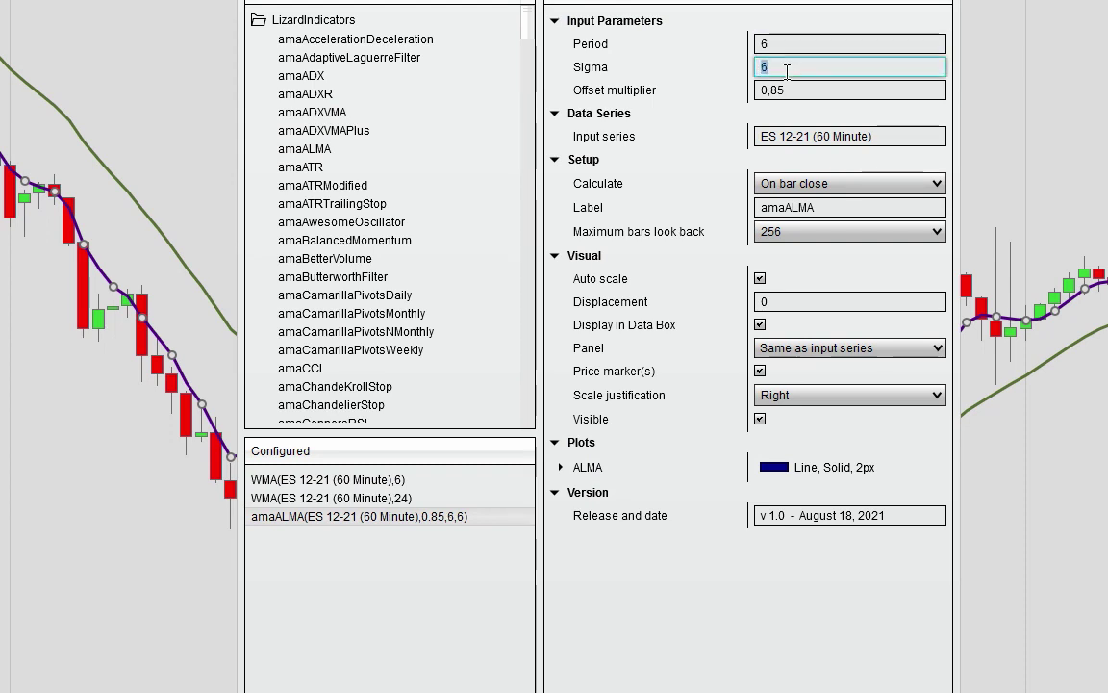
text(2)
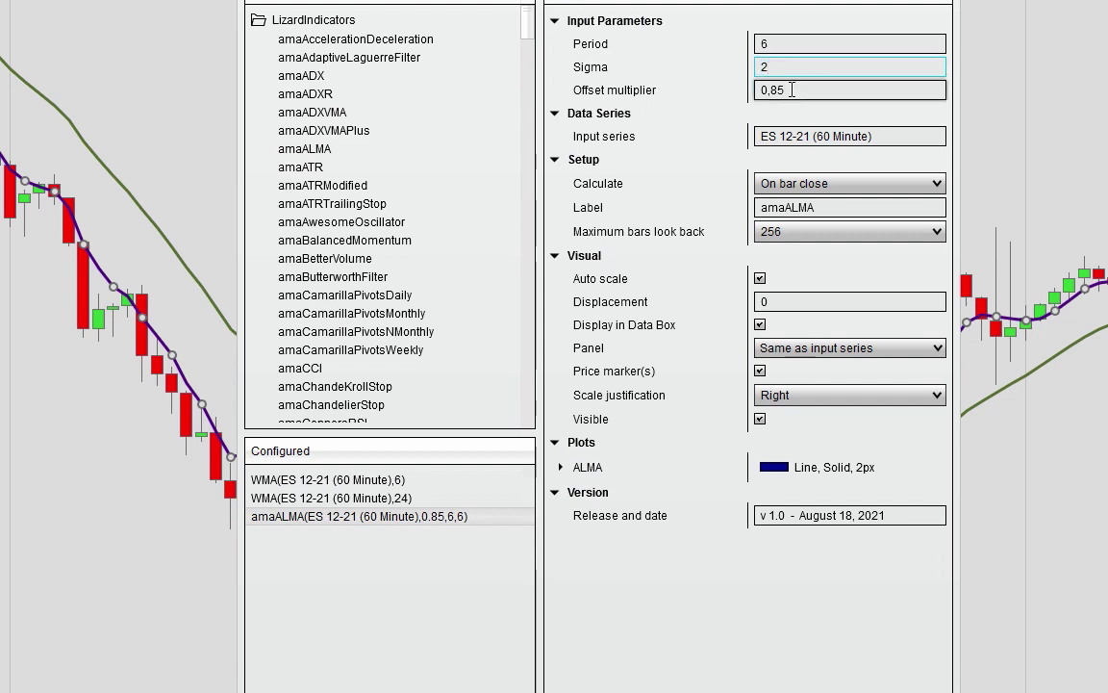
click(791, 89)
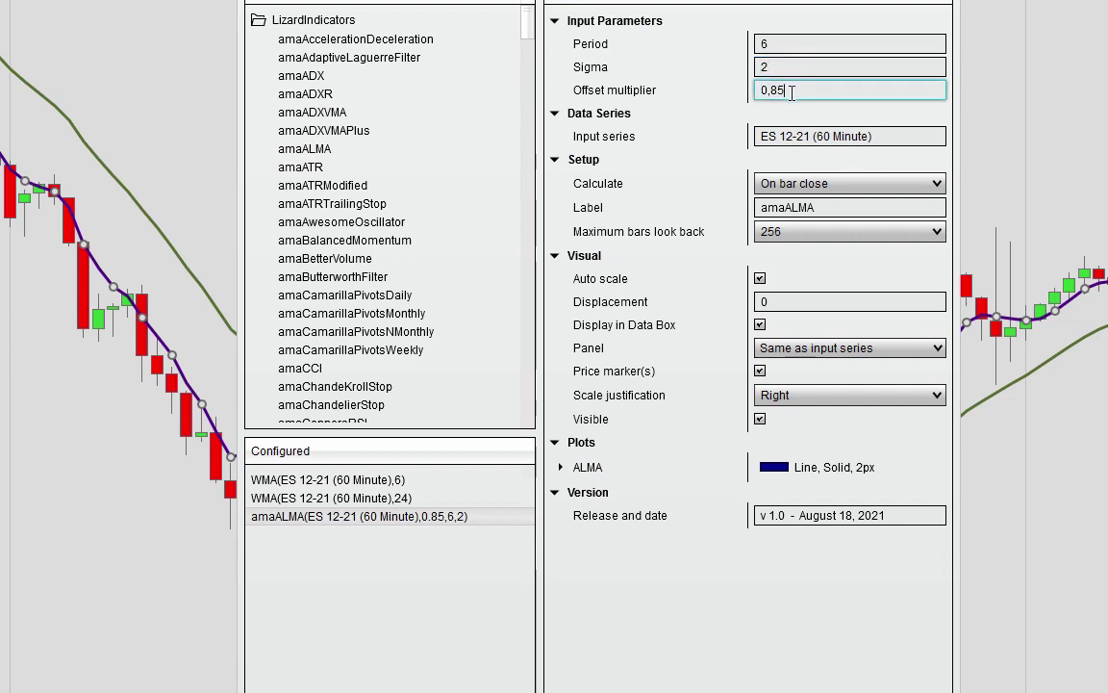
drag(728, 1, 769, 7)
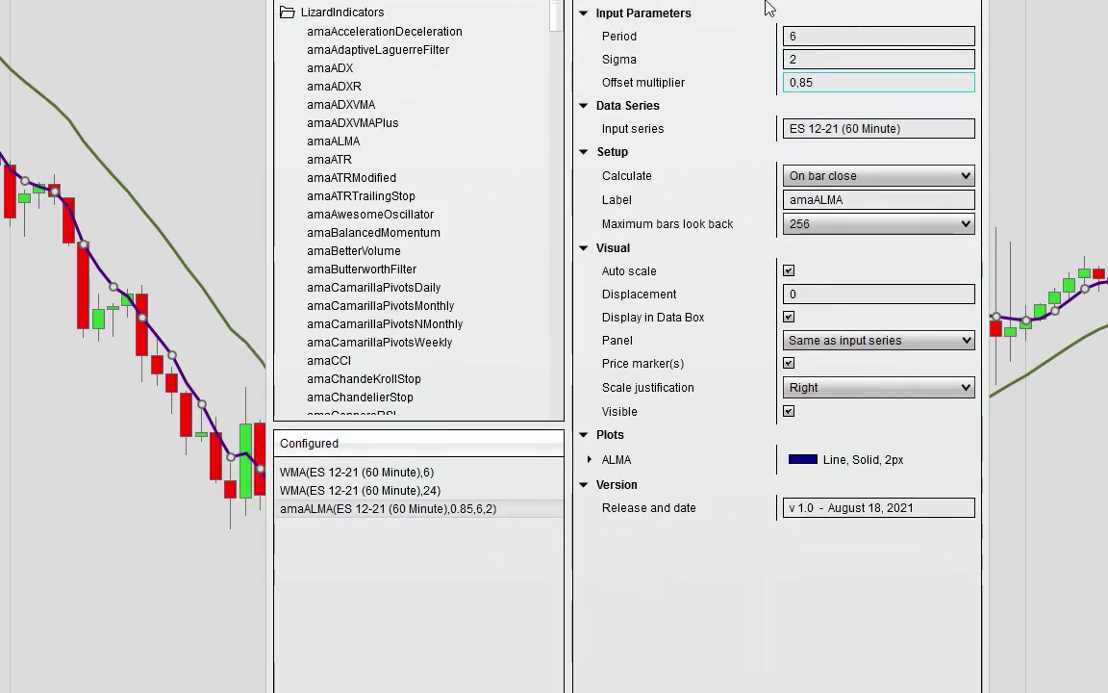
double_click(805, 83)
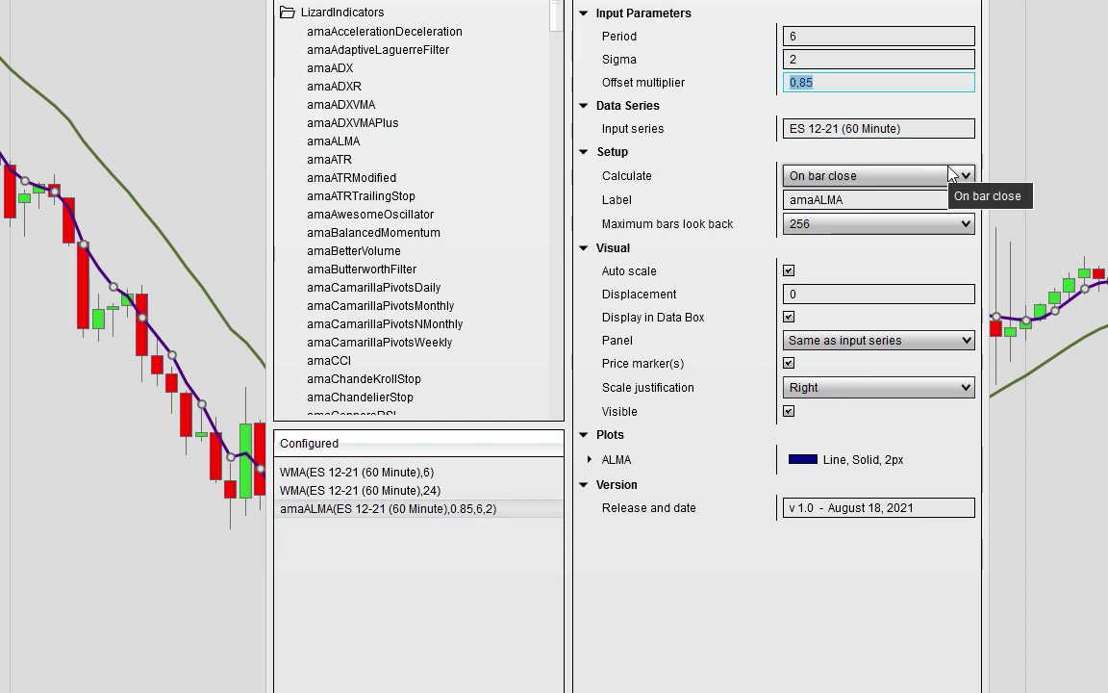
text(1)
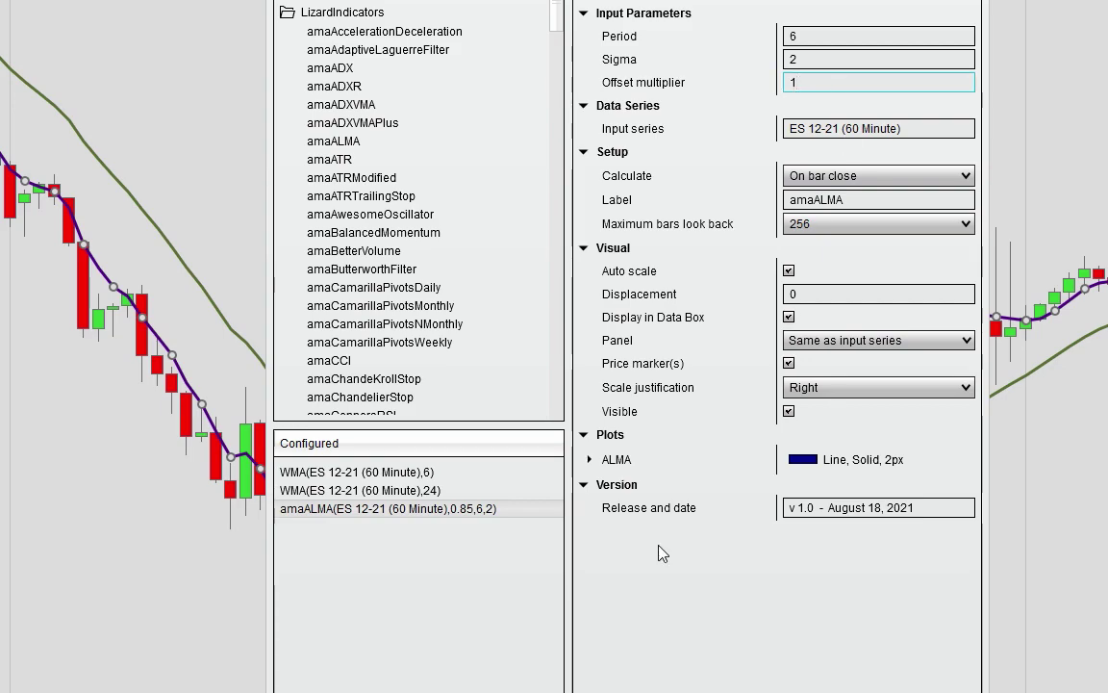
Make the ALMA plot a gold line of width 3 and apply the settings.
click(589, 459)
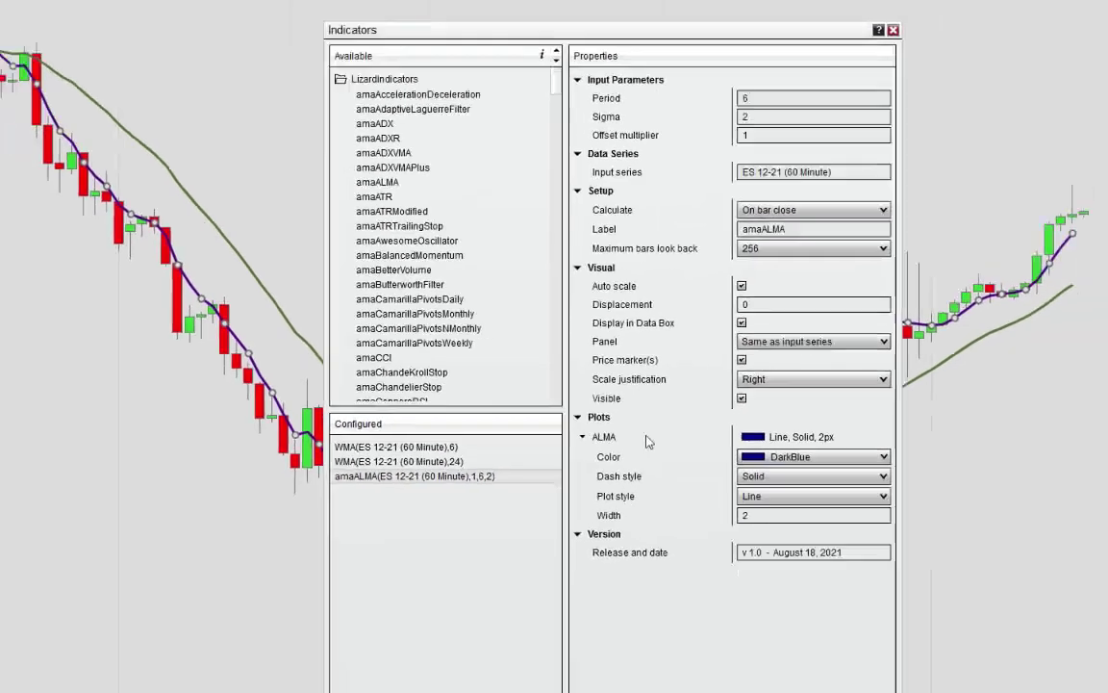
click(814, 456)
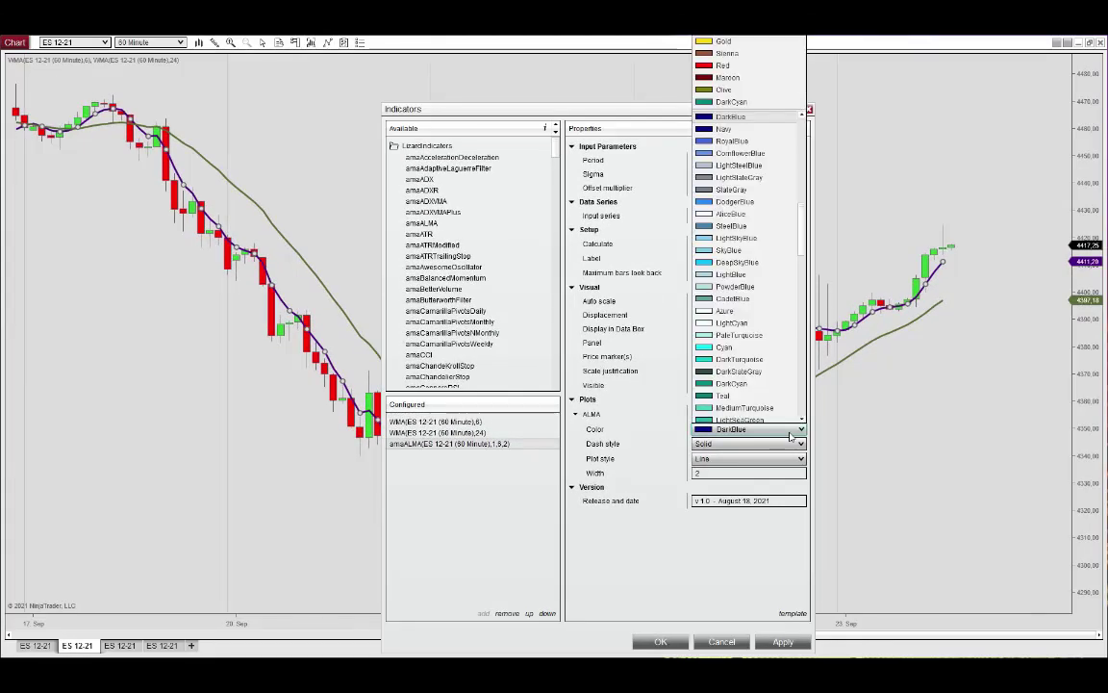
click(724, 41)
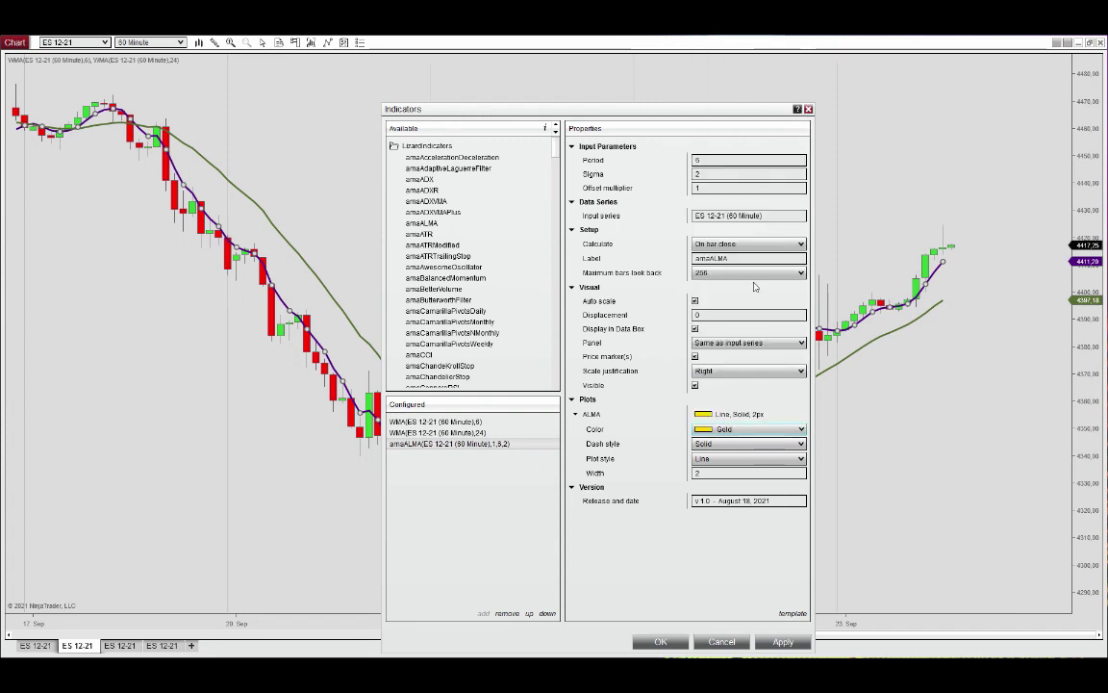
click(738, 474)
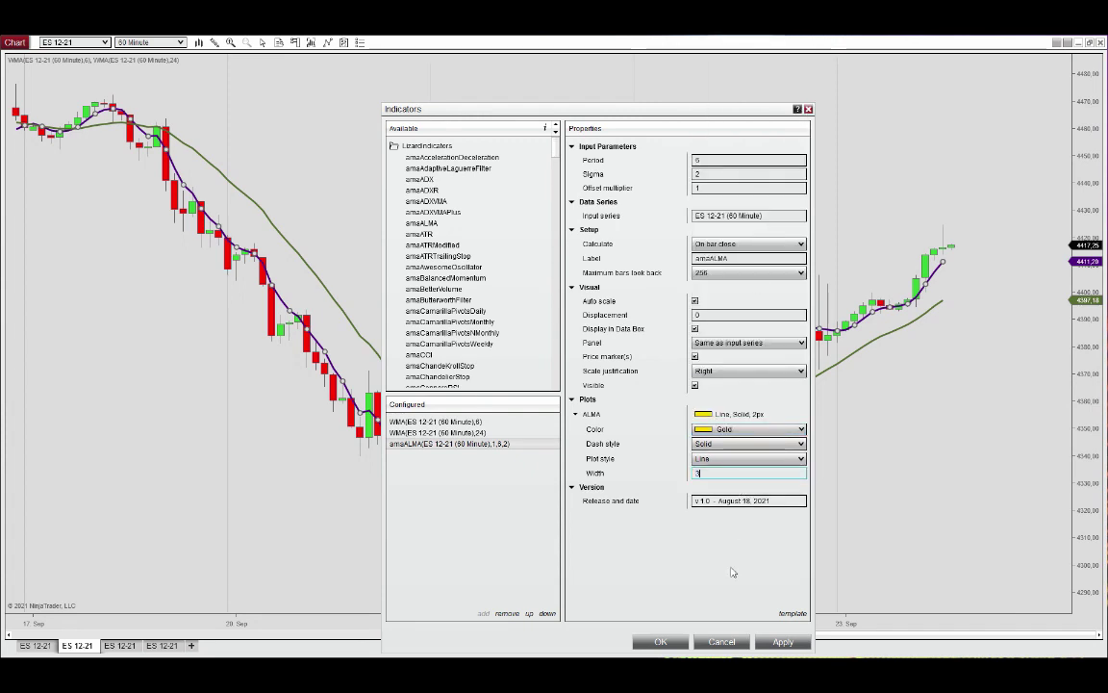
click(660, 642)
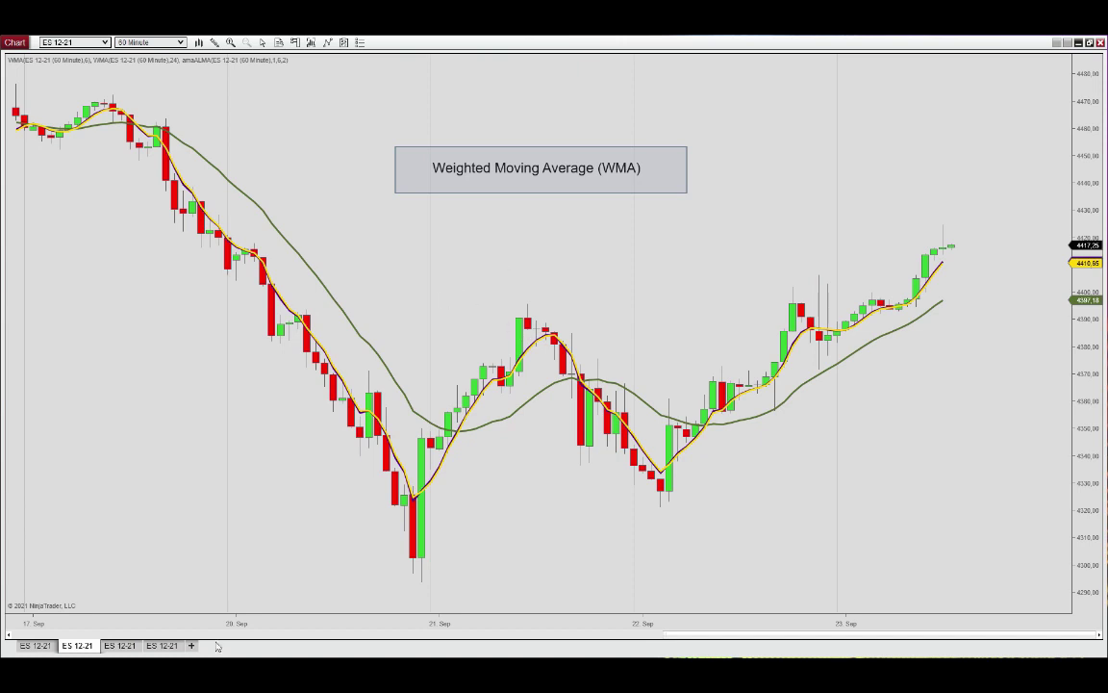
On the SMA chart, select the purple SMA line and add amaALMA from LizardIndicators.
click(37, 644)
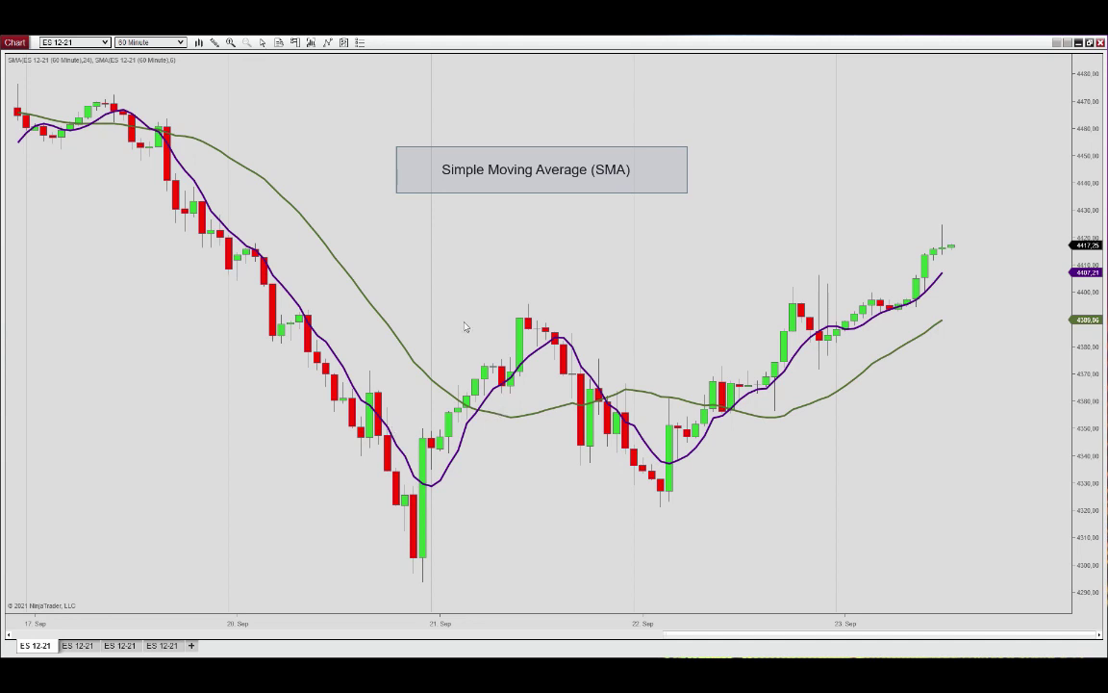
click(402, 451)
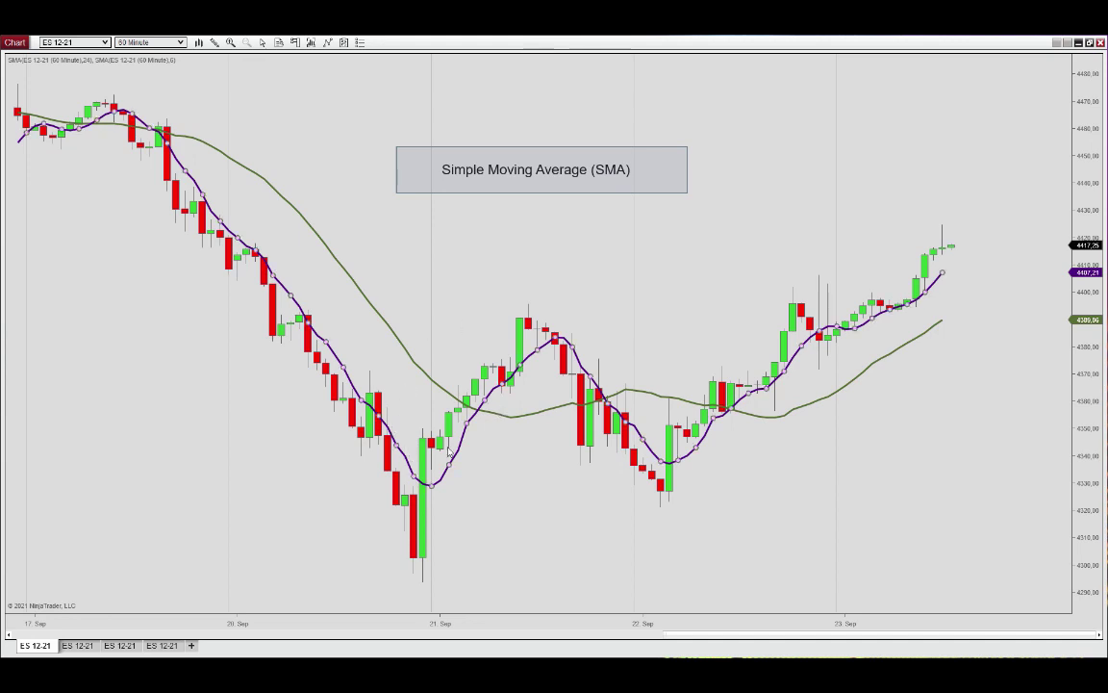
key(ctrl+i)
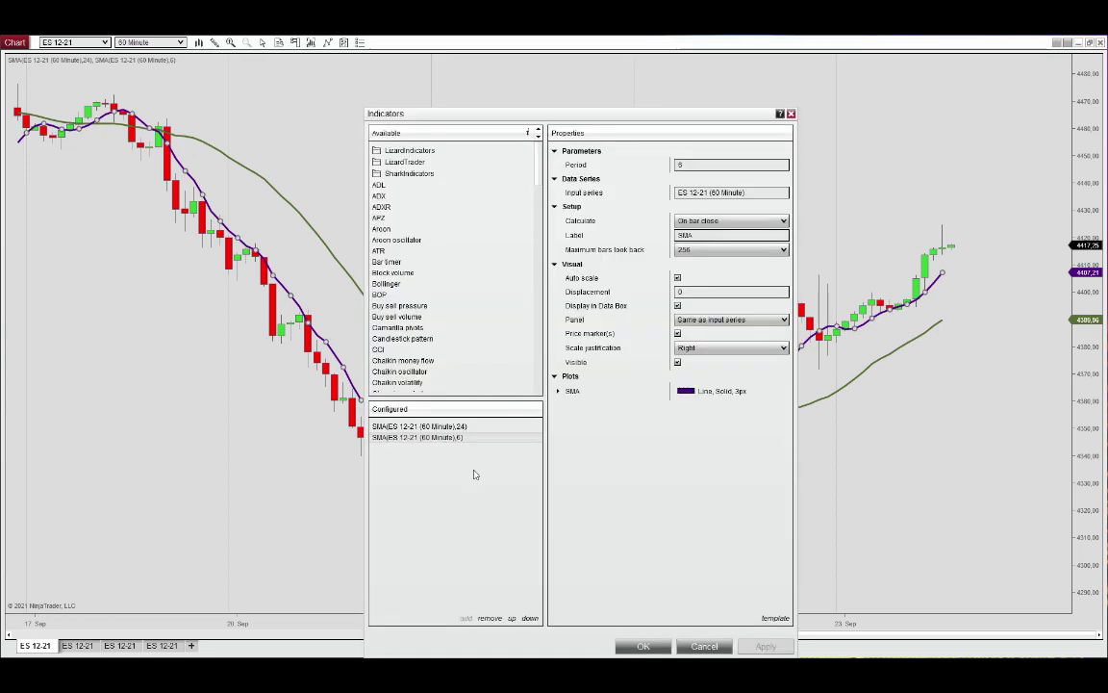
click(376, 151)
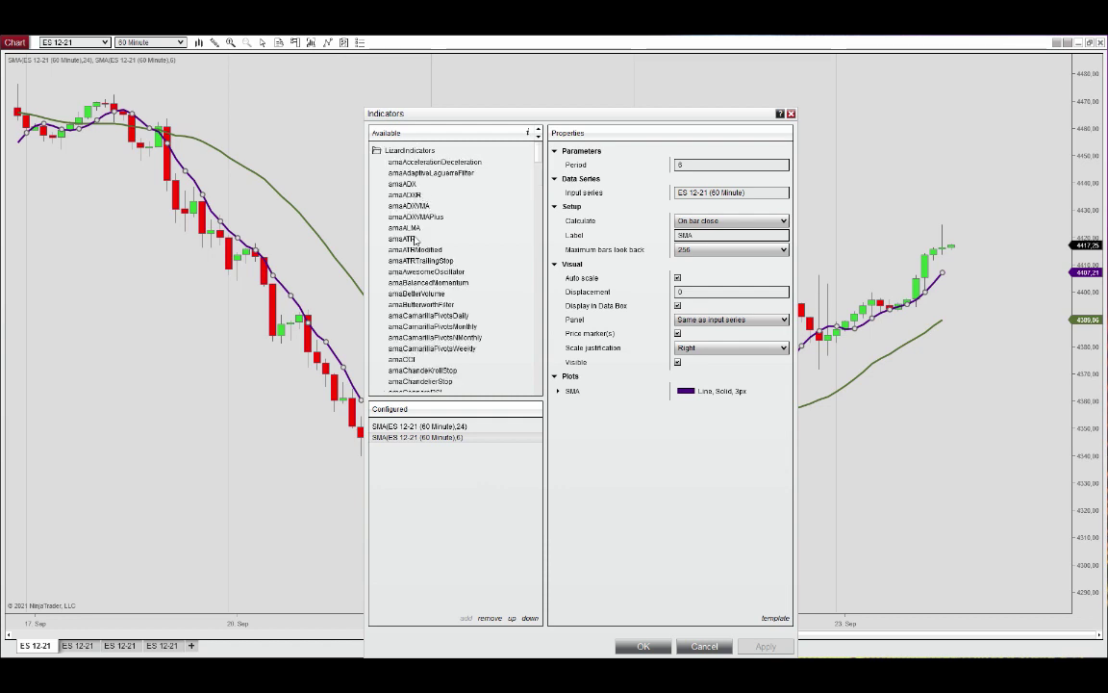
double_click(406, 227)
Set the amaALMA period to 6, sigma to 0 and offset multiplier to 0.
double_click(702, 165)
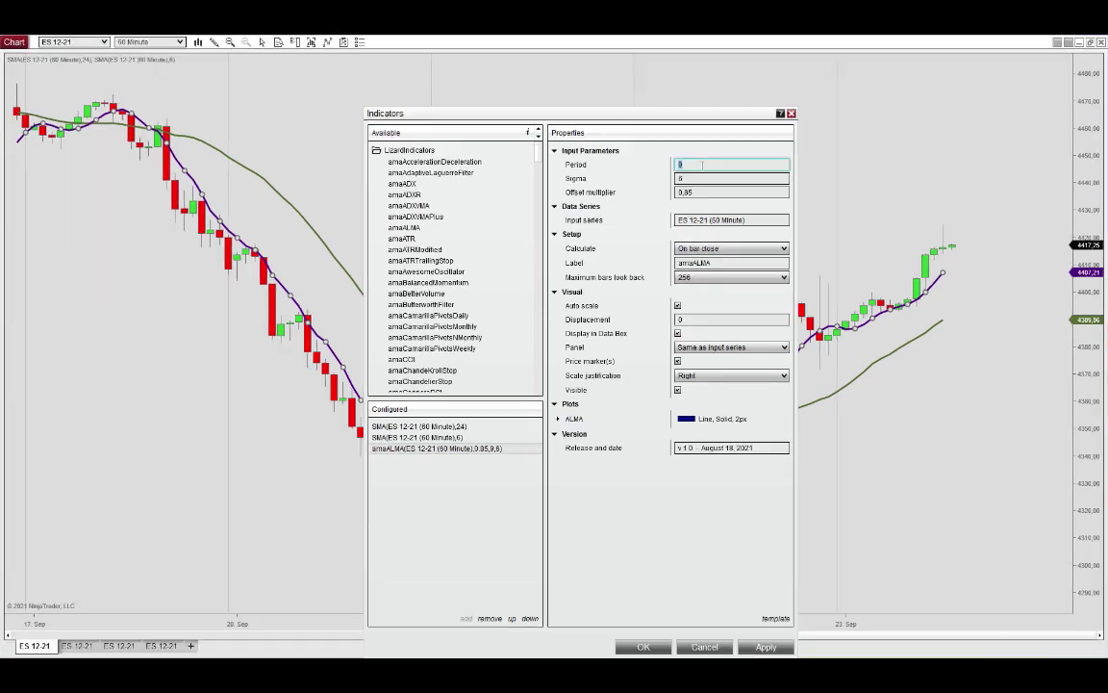
text(6)
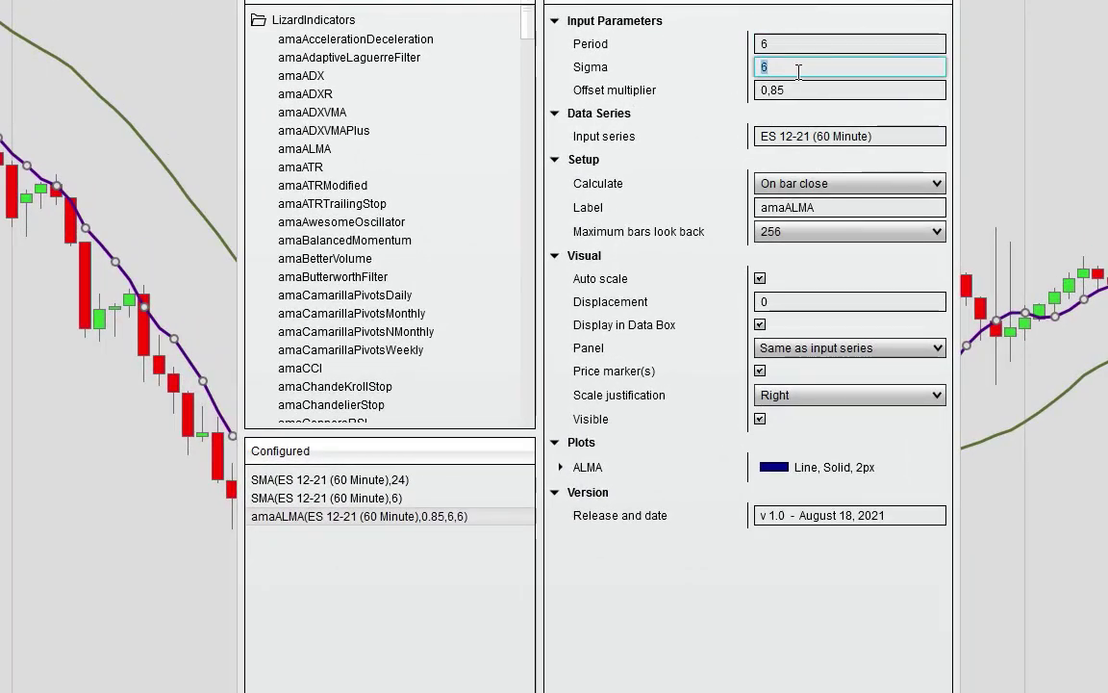
double_click(800, 67)
text(0)
double_click(800, 90)
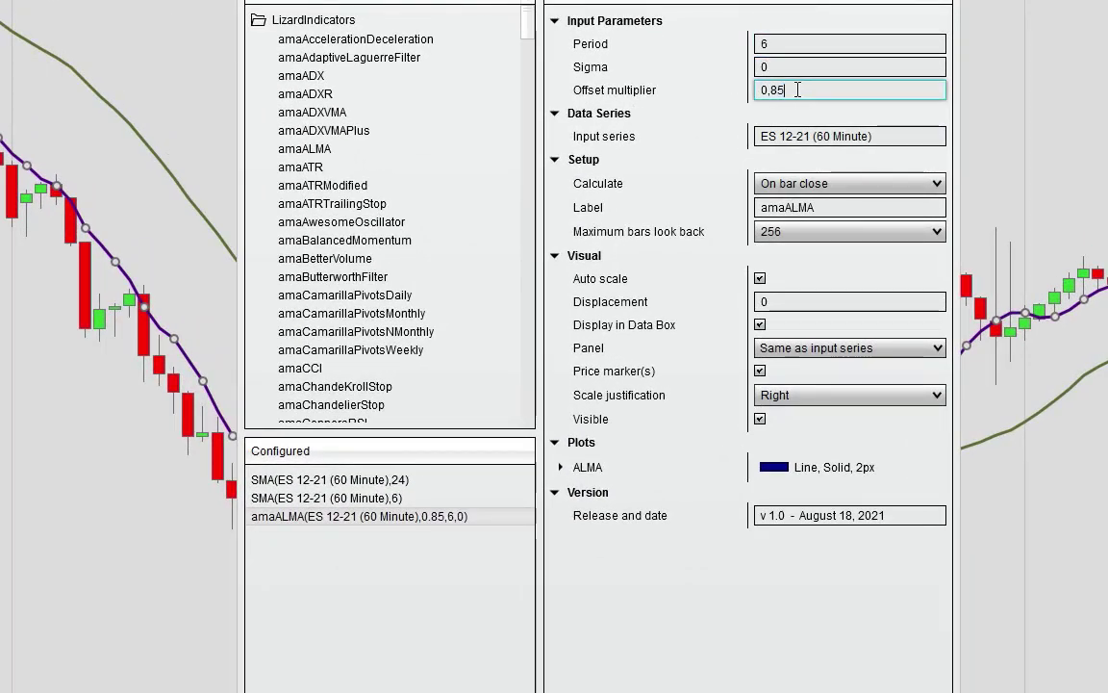
key(BackSpace)
key(BackSpace)
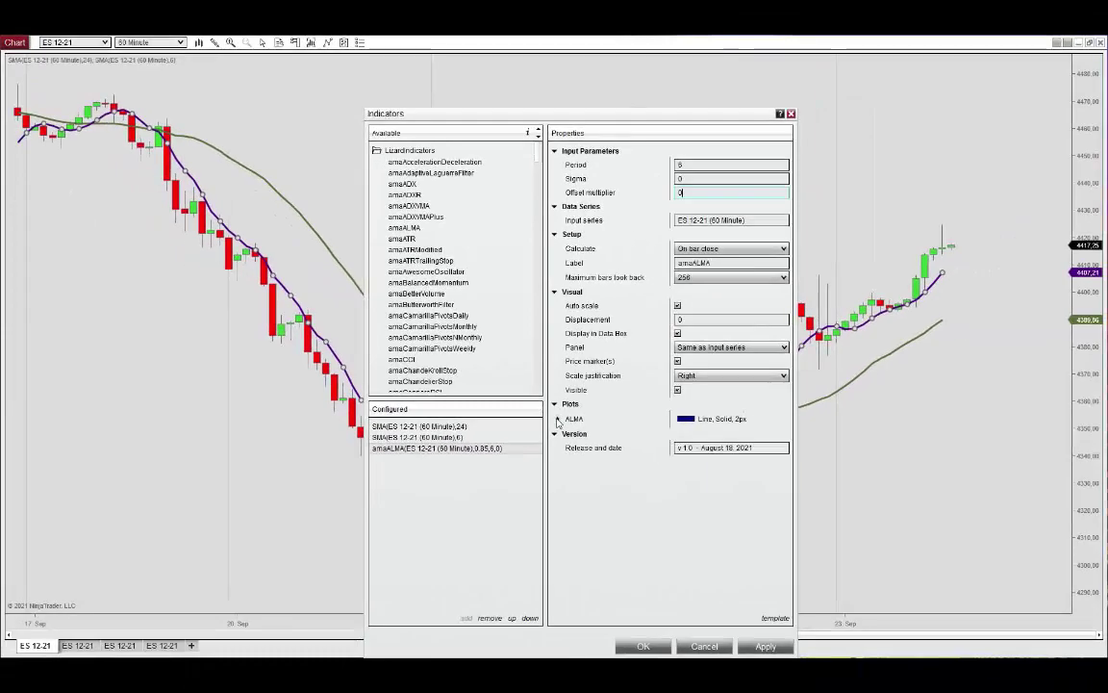
Color the ALMA plot gold and apply the settings.
click(560, 467)
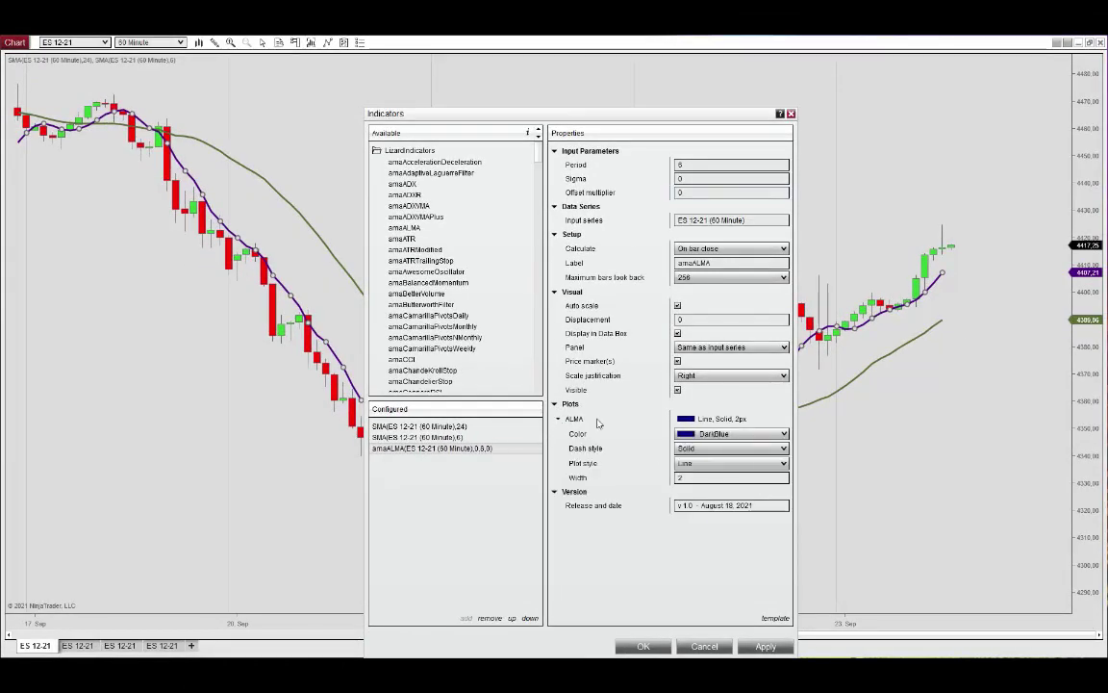
click(731, 434)
click(702, 378)
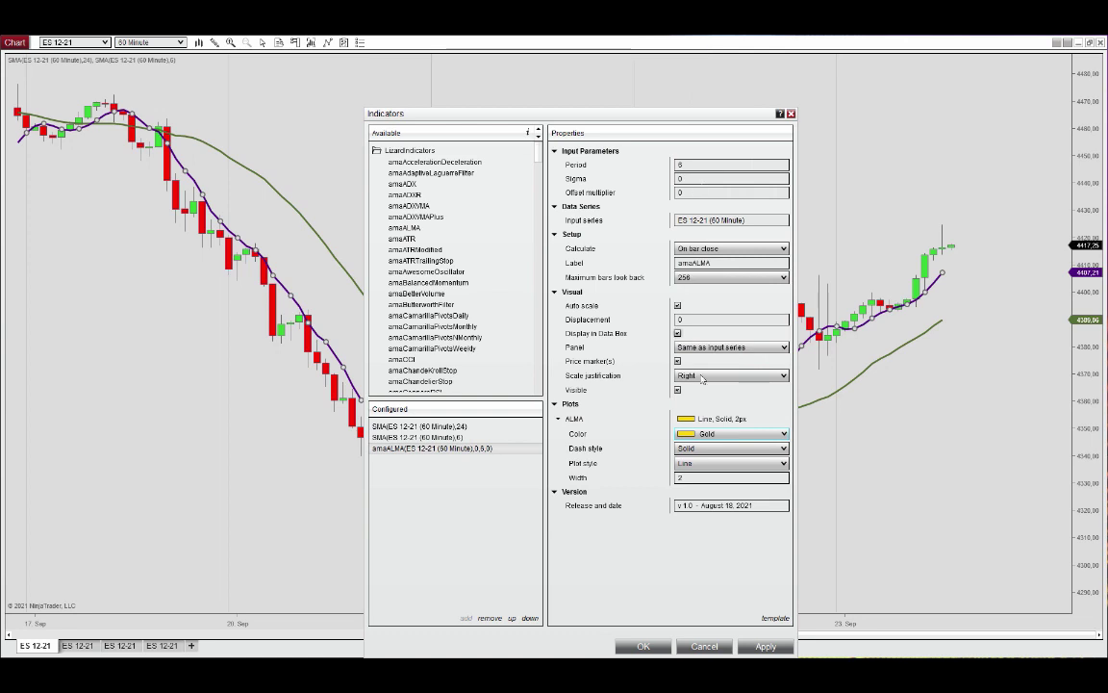
click(680, 478)
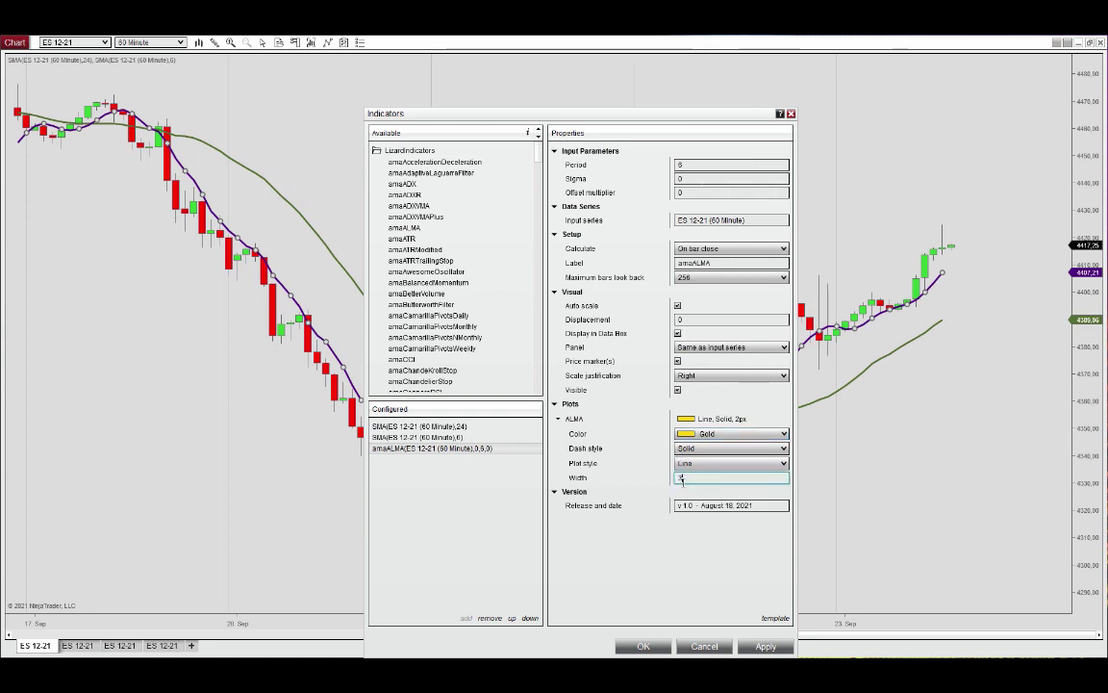
click(655, 646)
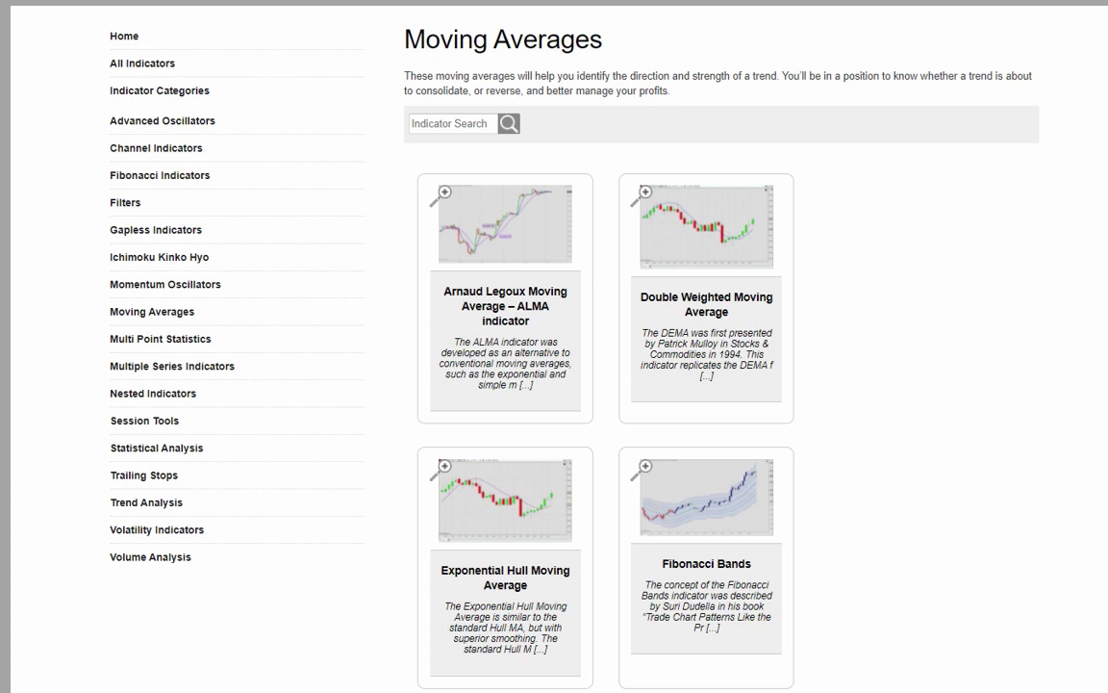
drag(250, 505, 369, 502)
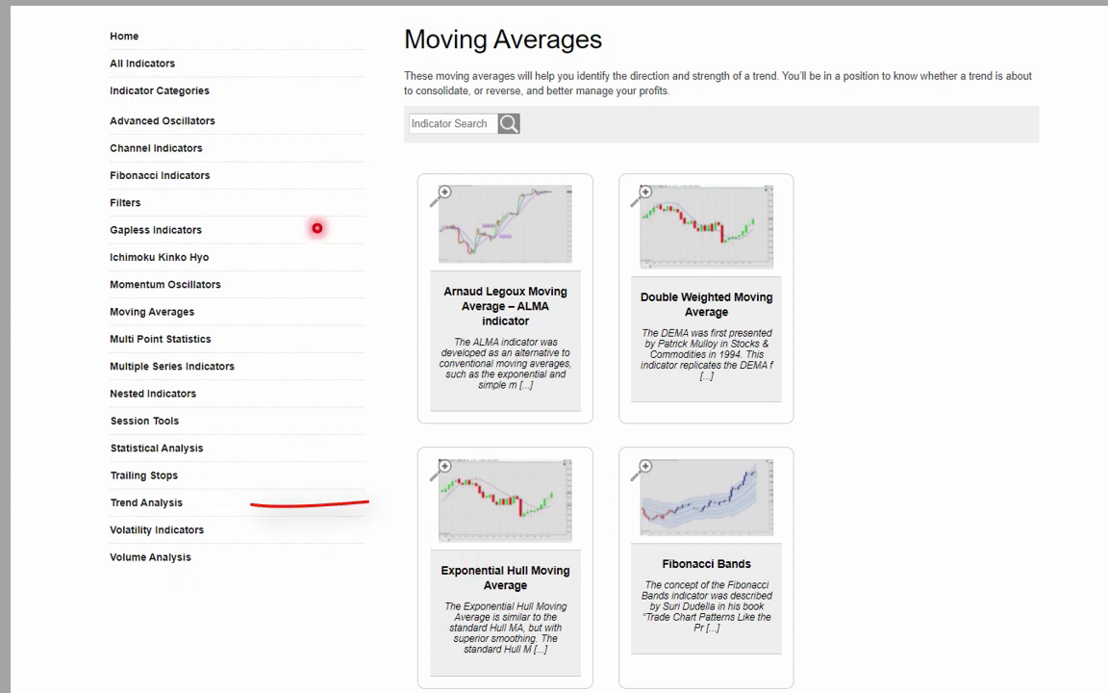
drag(284, 479, 289, 524)
drag(239, 207, 358, 204)
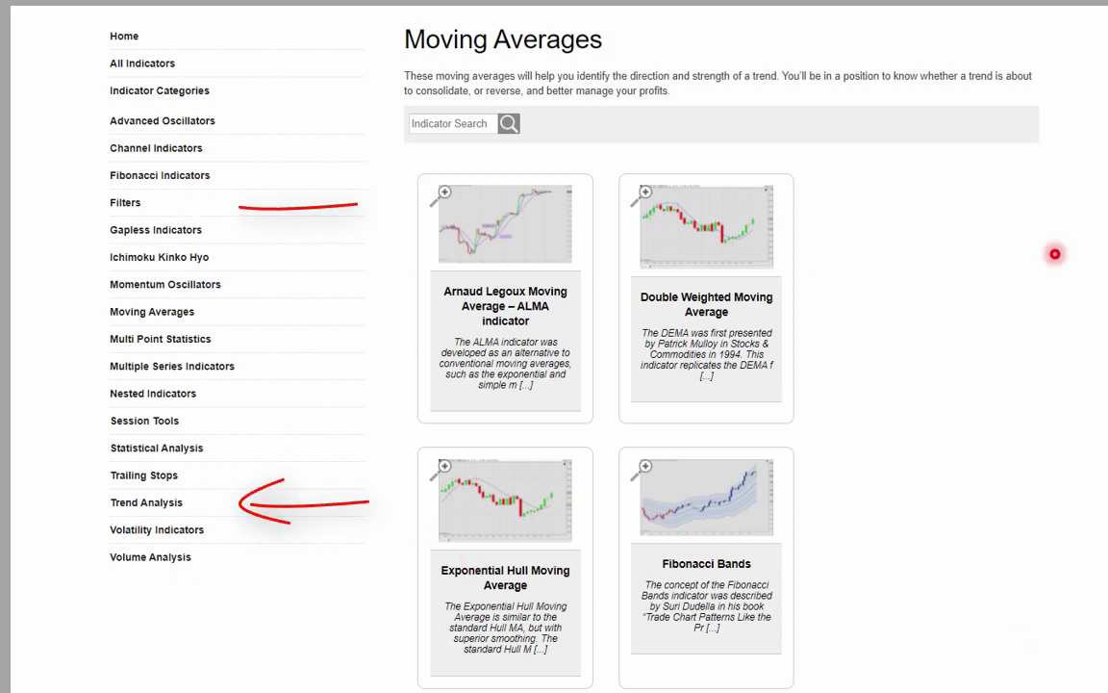
drag(272, 182, 279, 226)
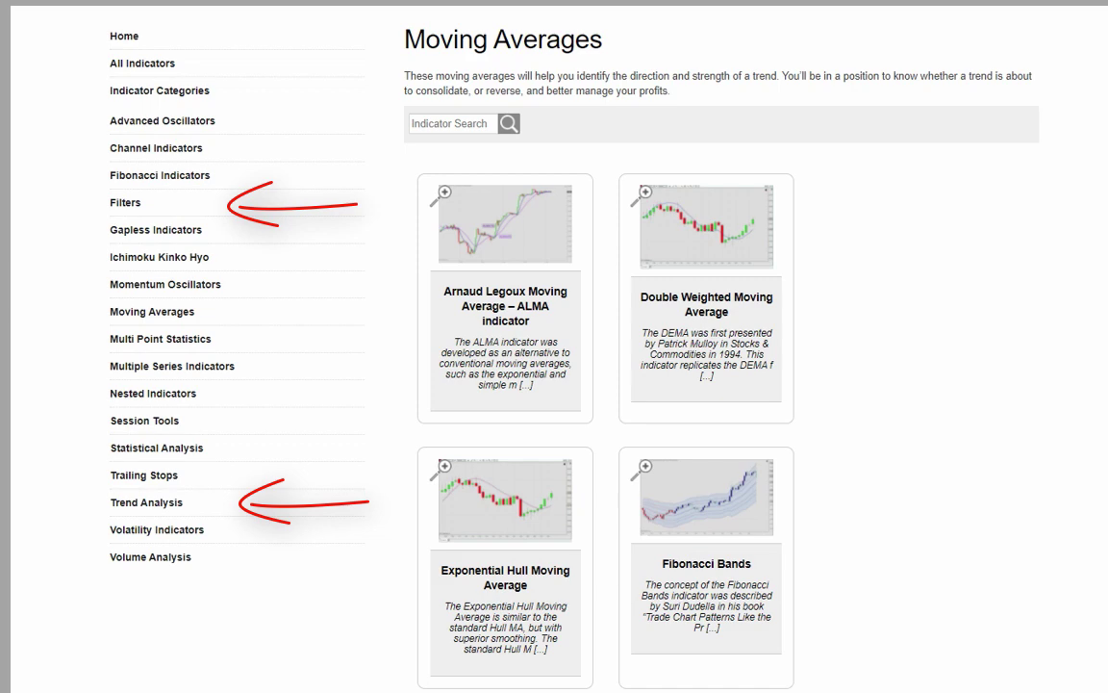